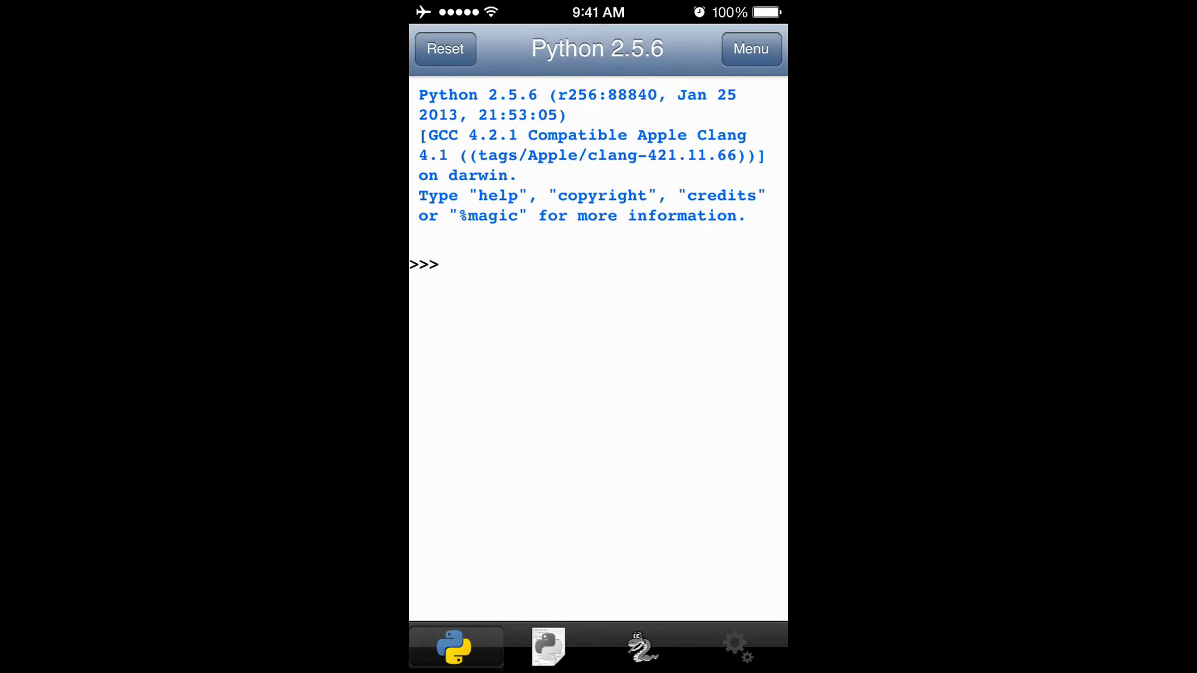
Step: Bring up the keyboard at the >>> prompt, after briefly visiting the Script tab
left_click(599, 265)
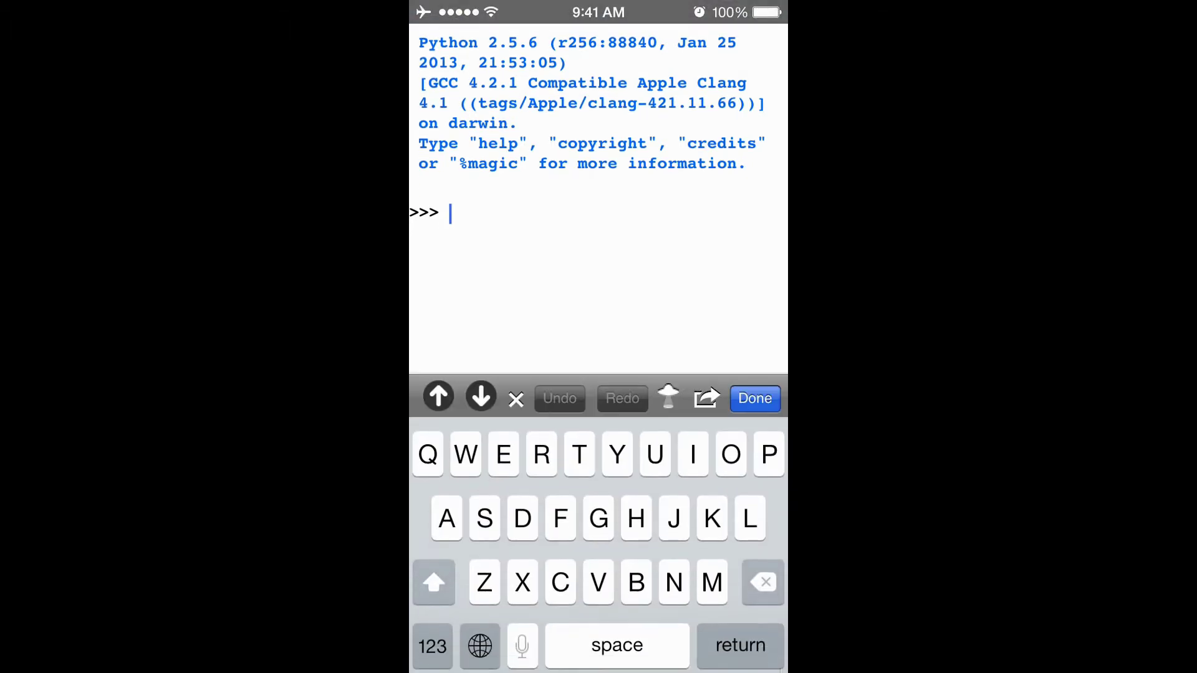
left_click(754, 398)
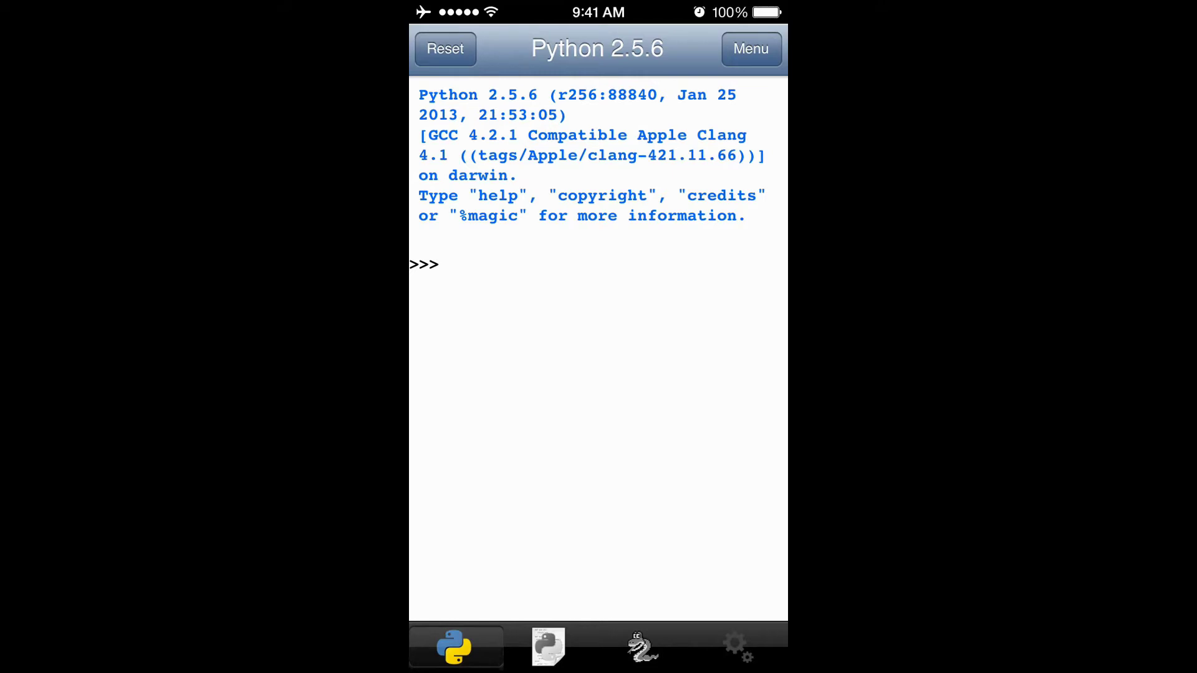
left_click(548, 647)
left_click(598, 265)
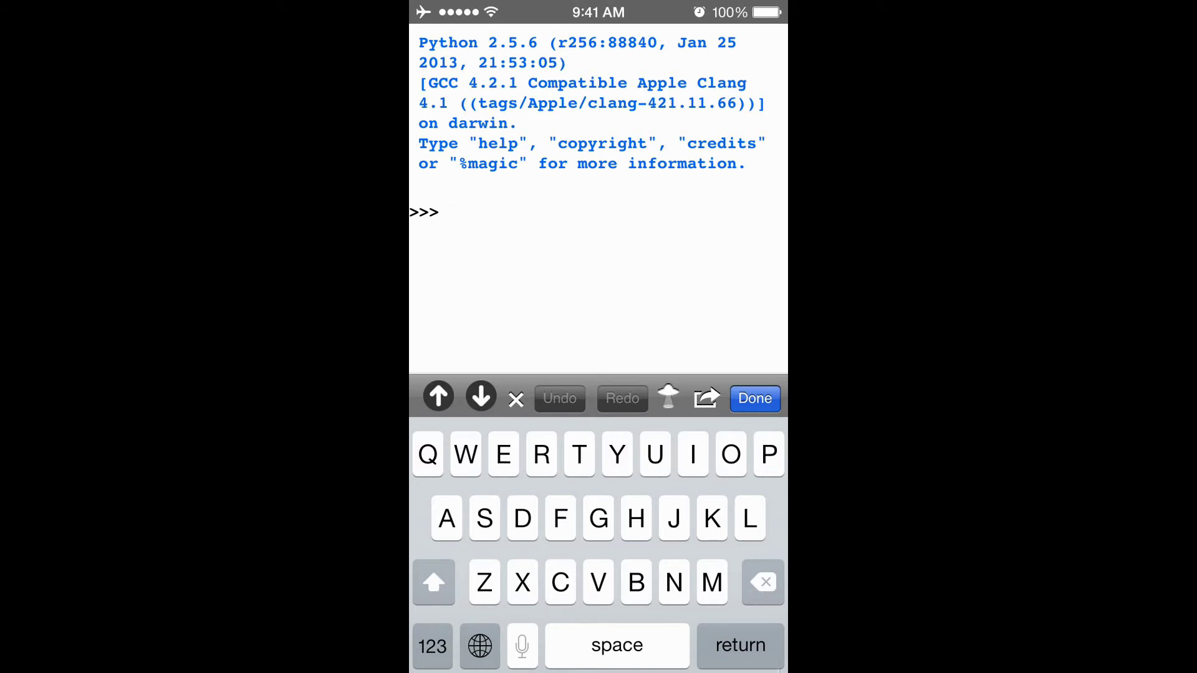
type("pr")
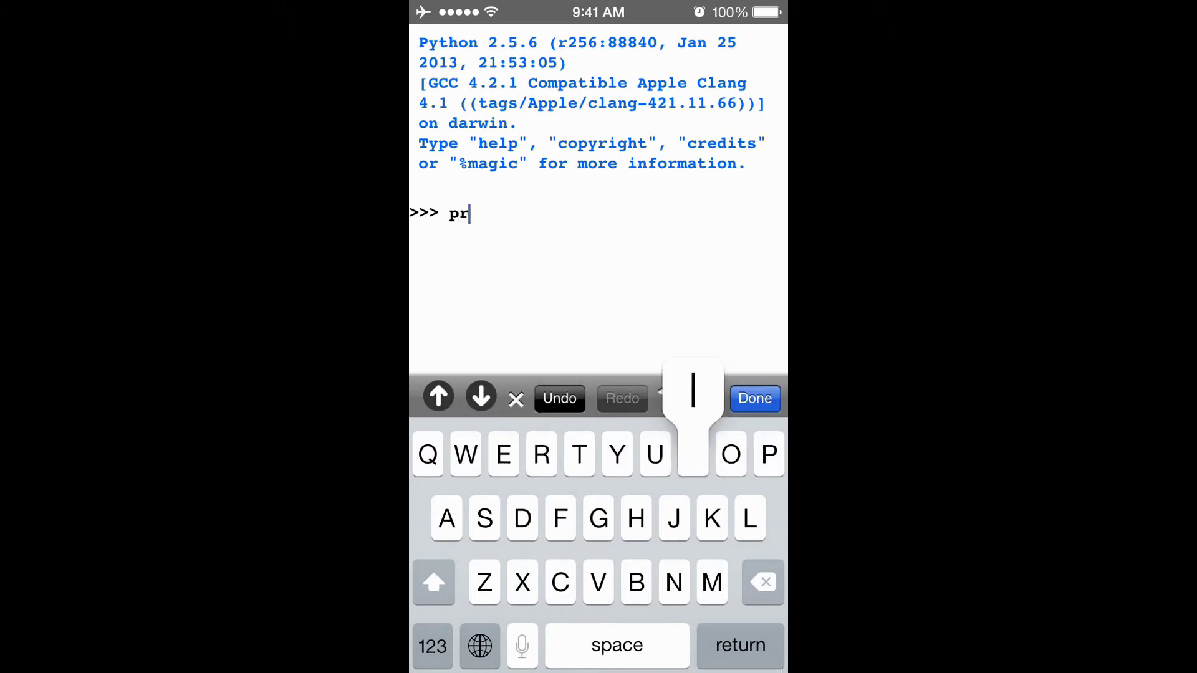
type("int")
Step: Type print "Hello World! at the prompt, using the 123 layout for the quote and exclamation mark
left_click(433, 645)
type("\"")
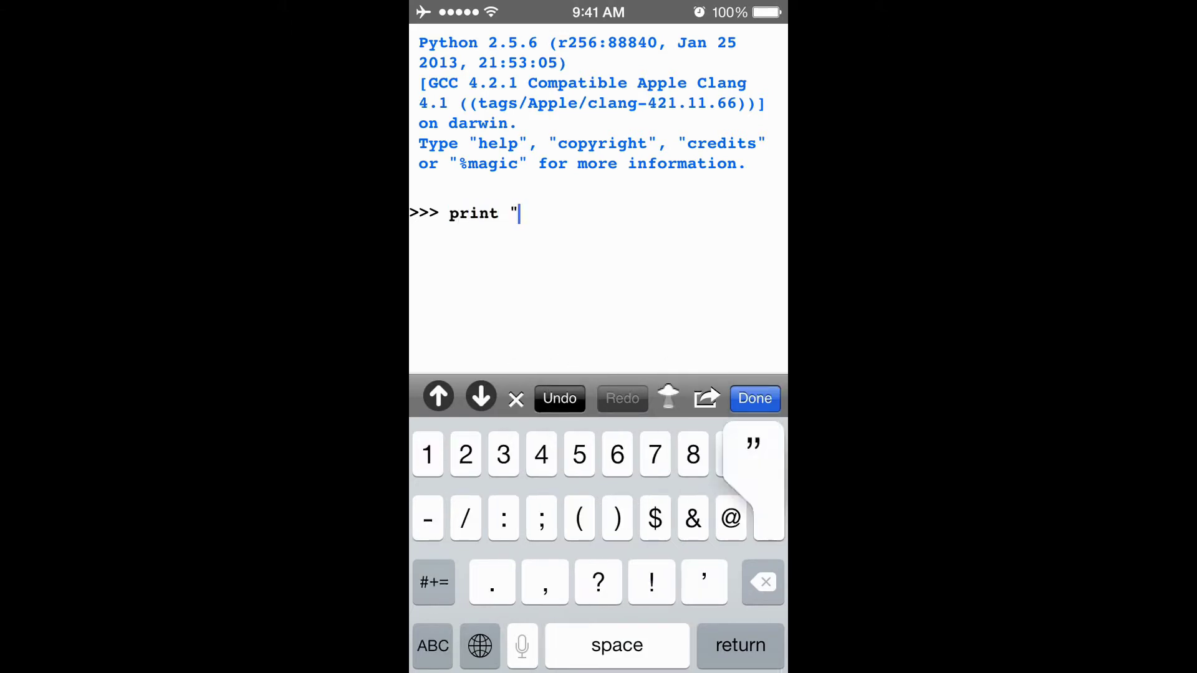
left_click(432, 646)
type("Hel")
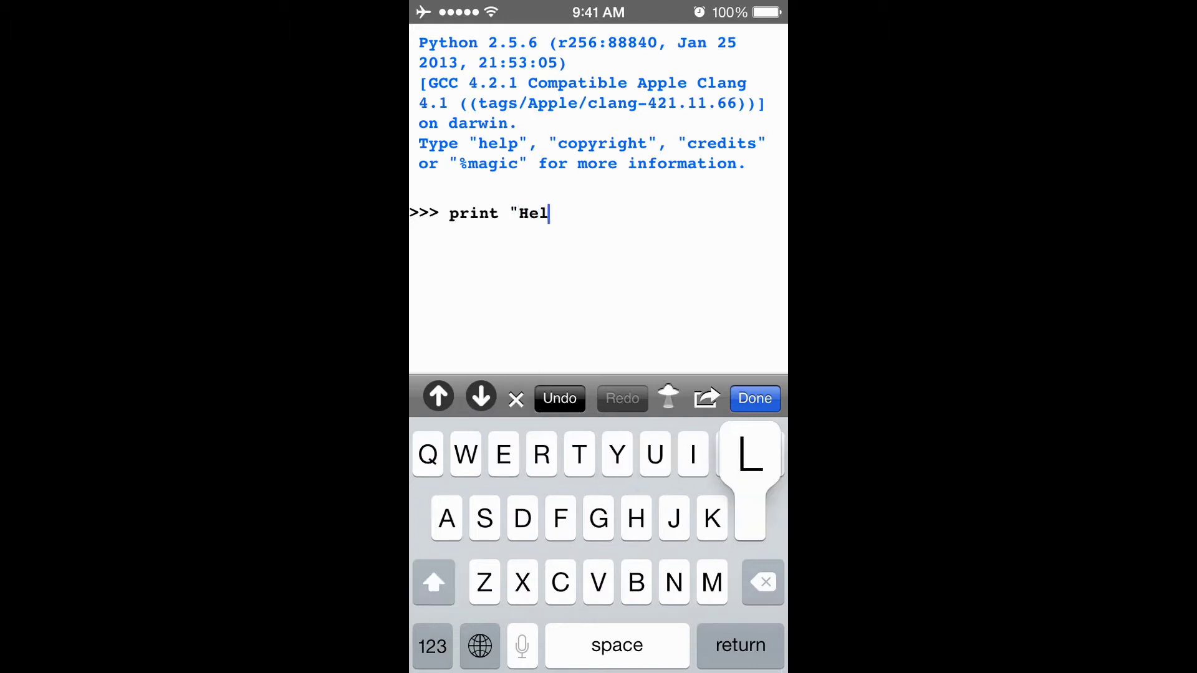
type("lo Wor")
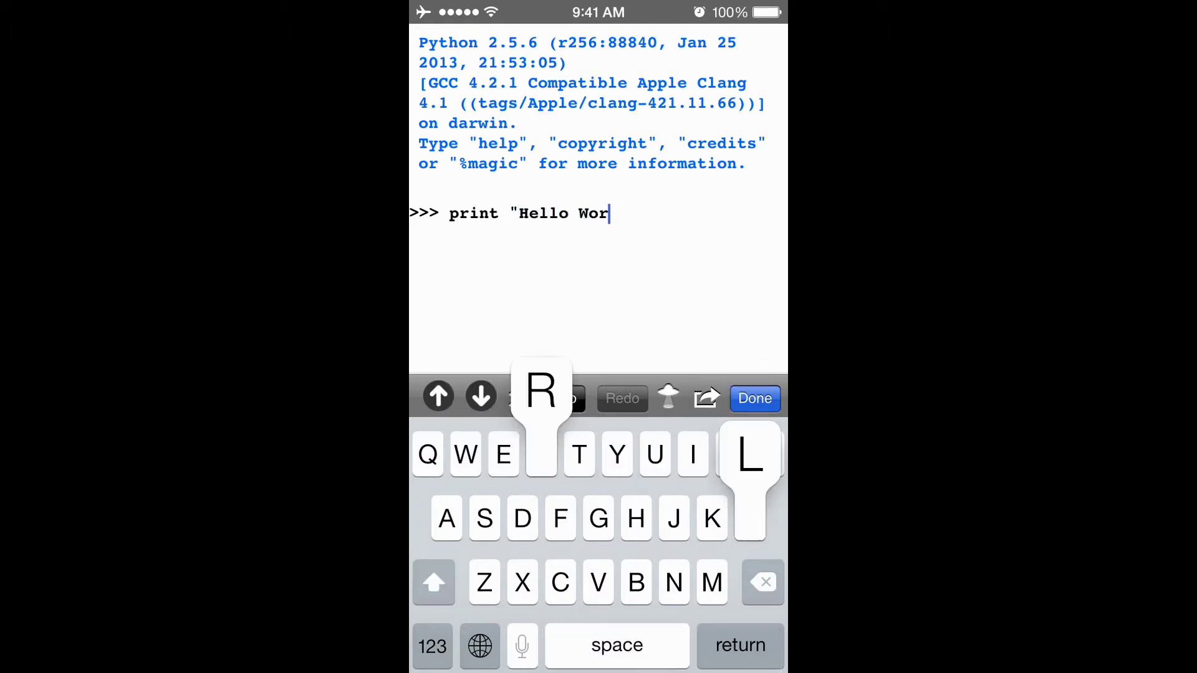
type("ld")
left_click(432, 645)
type("!")
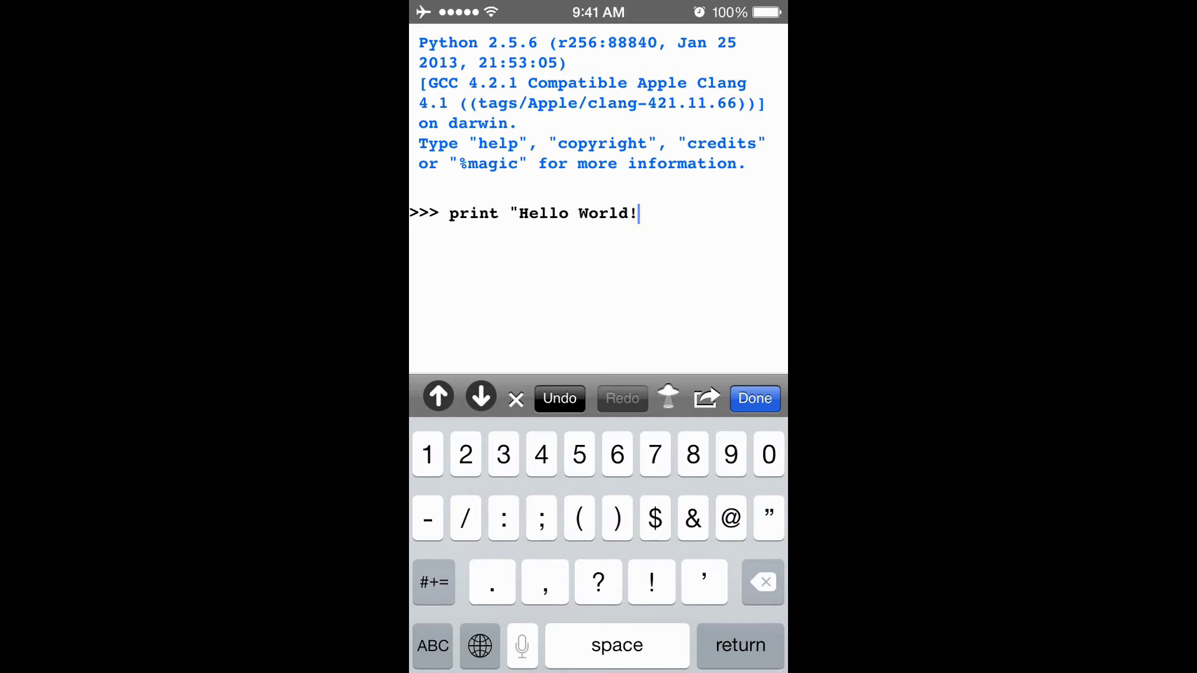
type("\"")
Step: Run print "Hello World!" to show green Hello World! output, then switch the keyboard back to letters
key("Return")
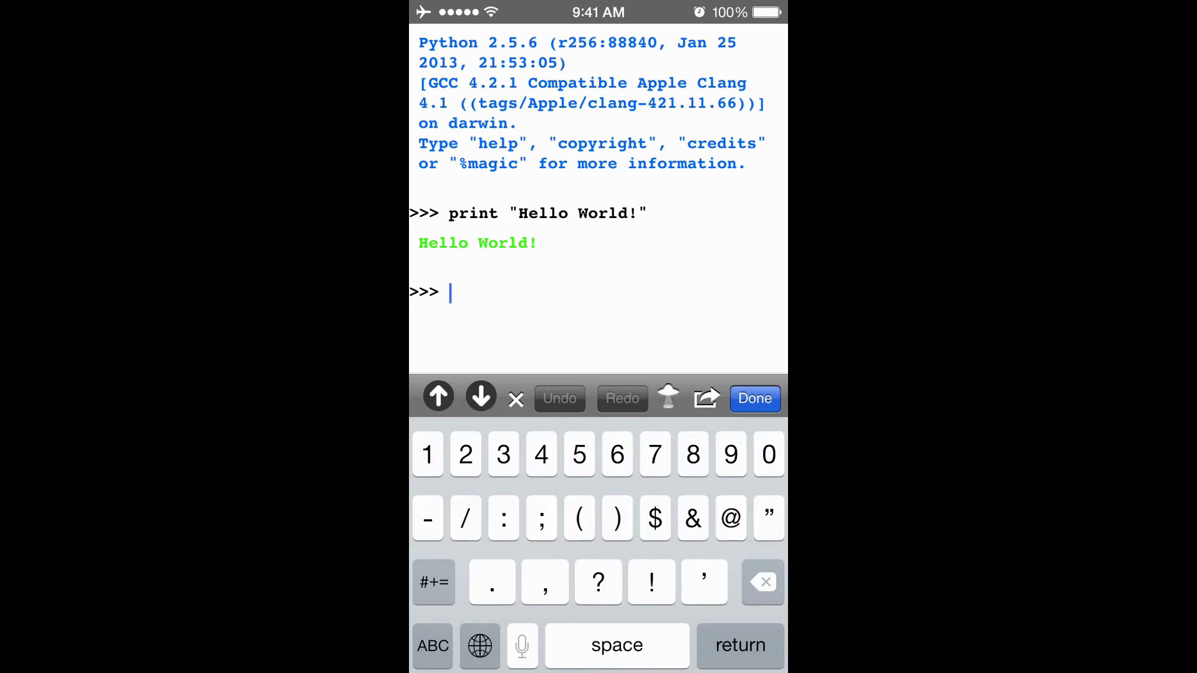
left_click(433, 645)
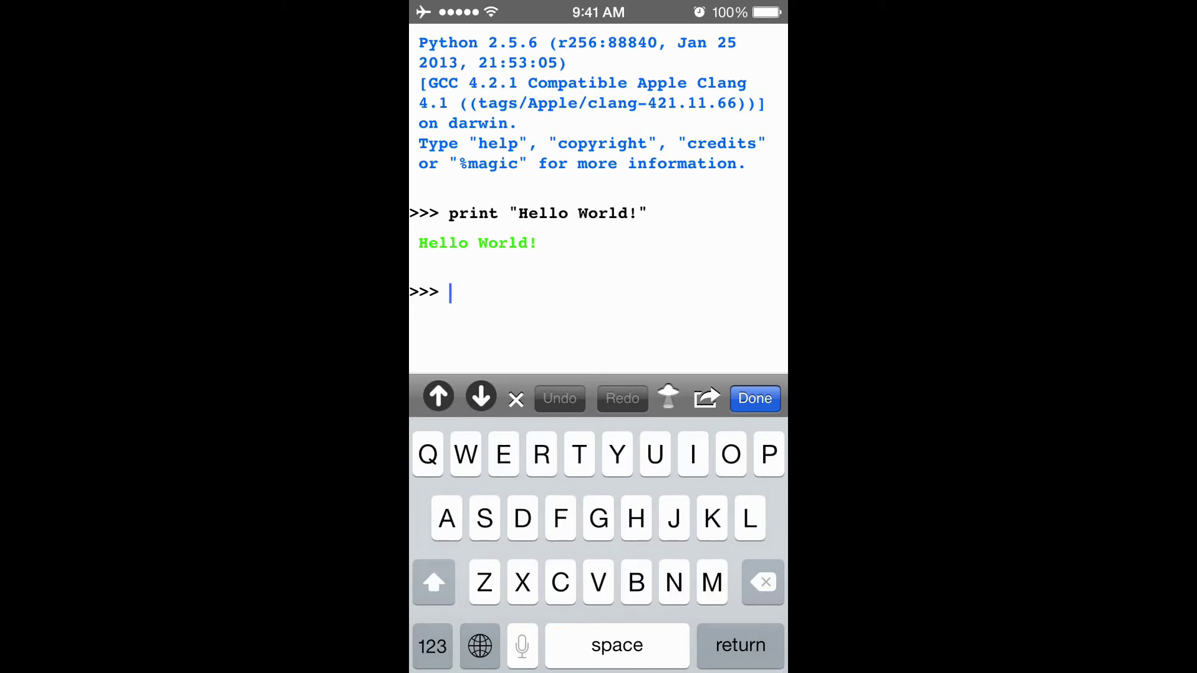
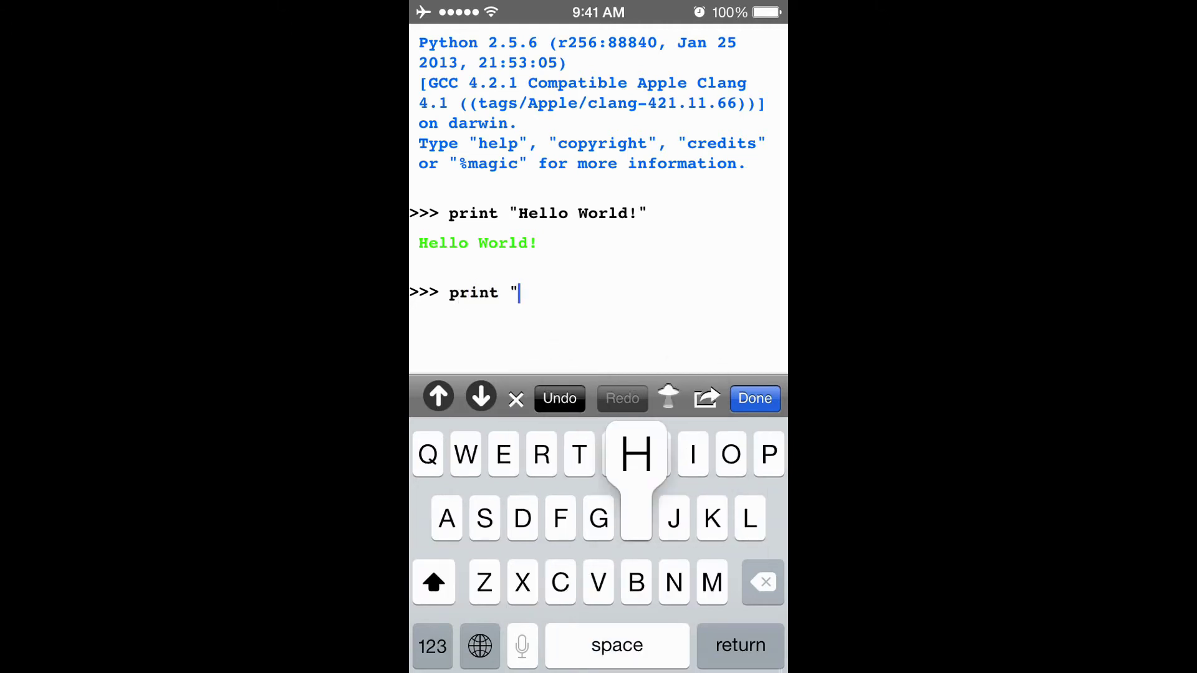
type("Hello ")
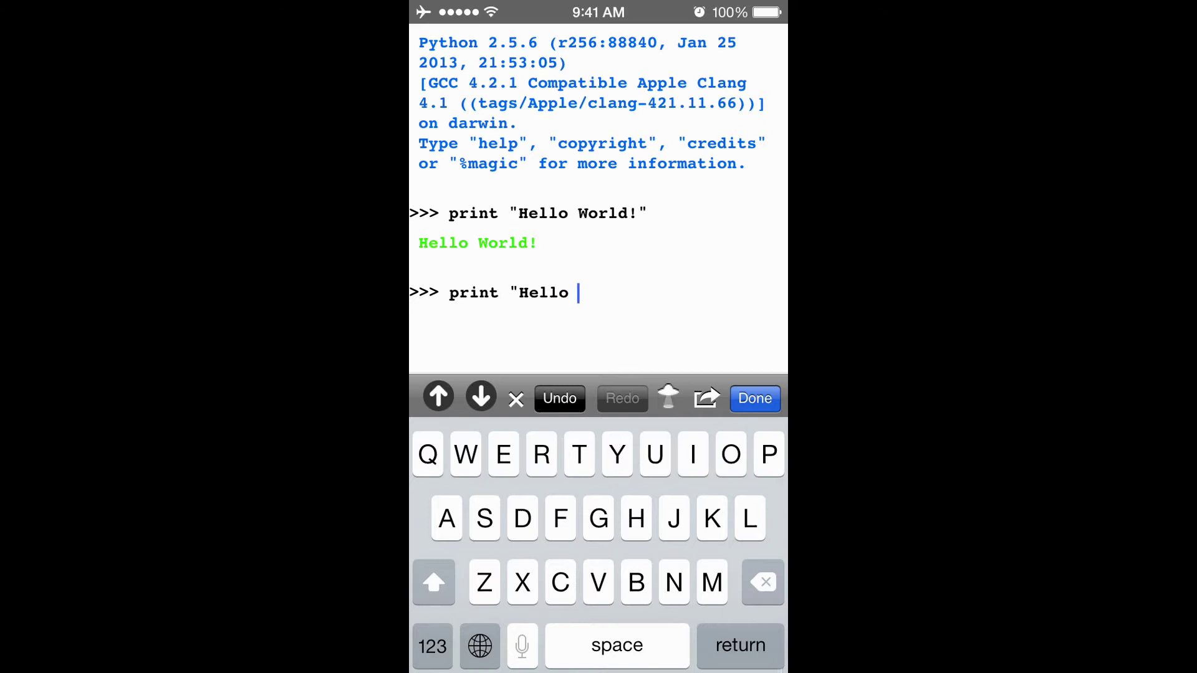
type("Python")
Step: Complete print "Hello Python!" with its exclamation mark and run it at the >>> prompt
left_click(434, 645)
type("\"")
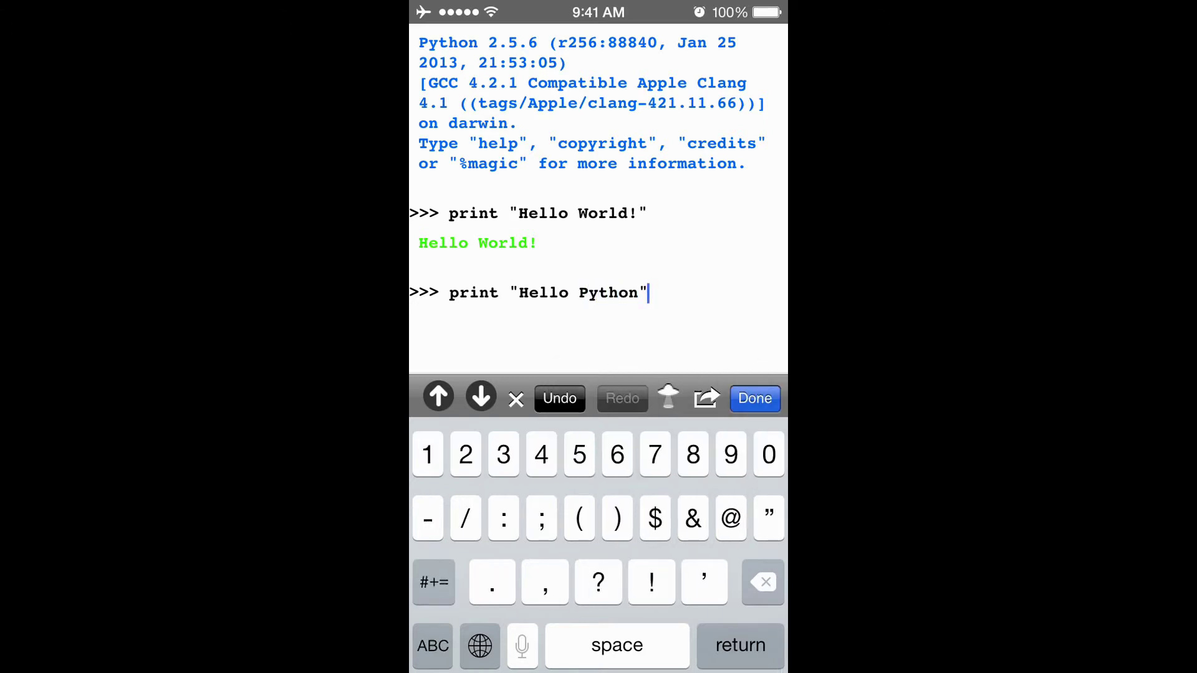
key("BackSpace")
type("!\"")
left_click(740, 646)
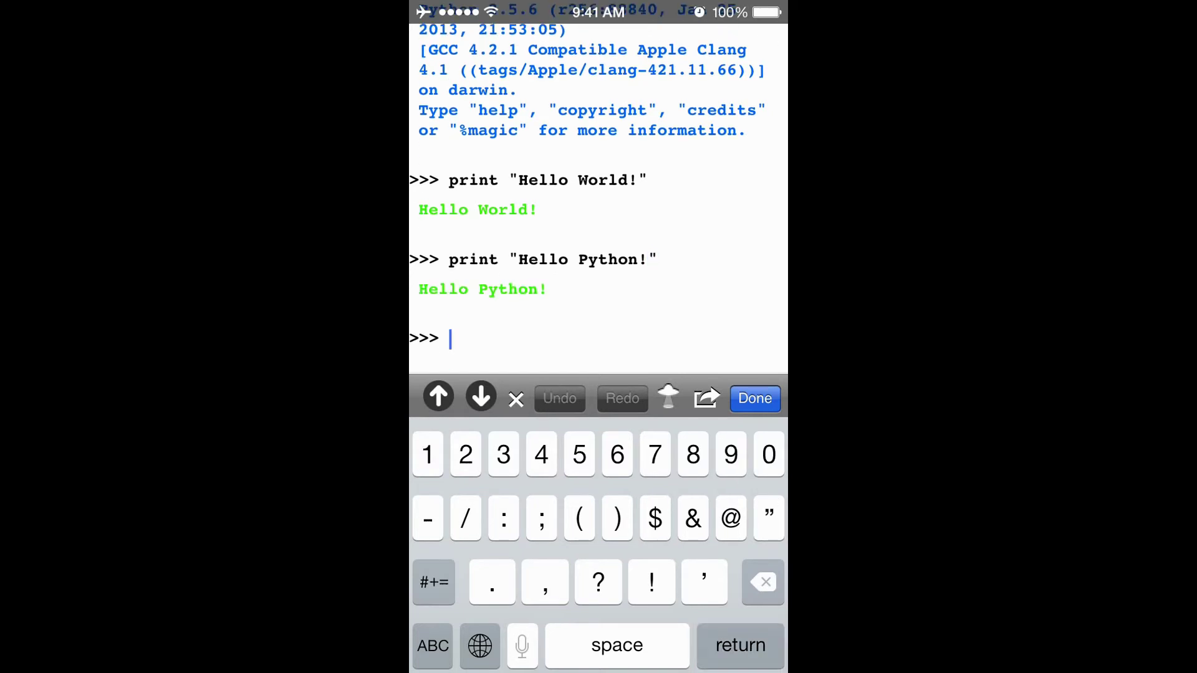
Step: Dismiss the keyboard to reveal the console with both printed lines
left_click(754, 397)
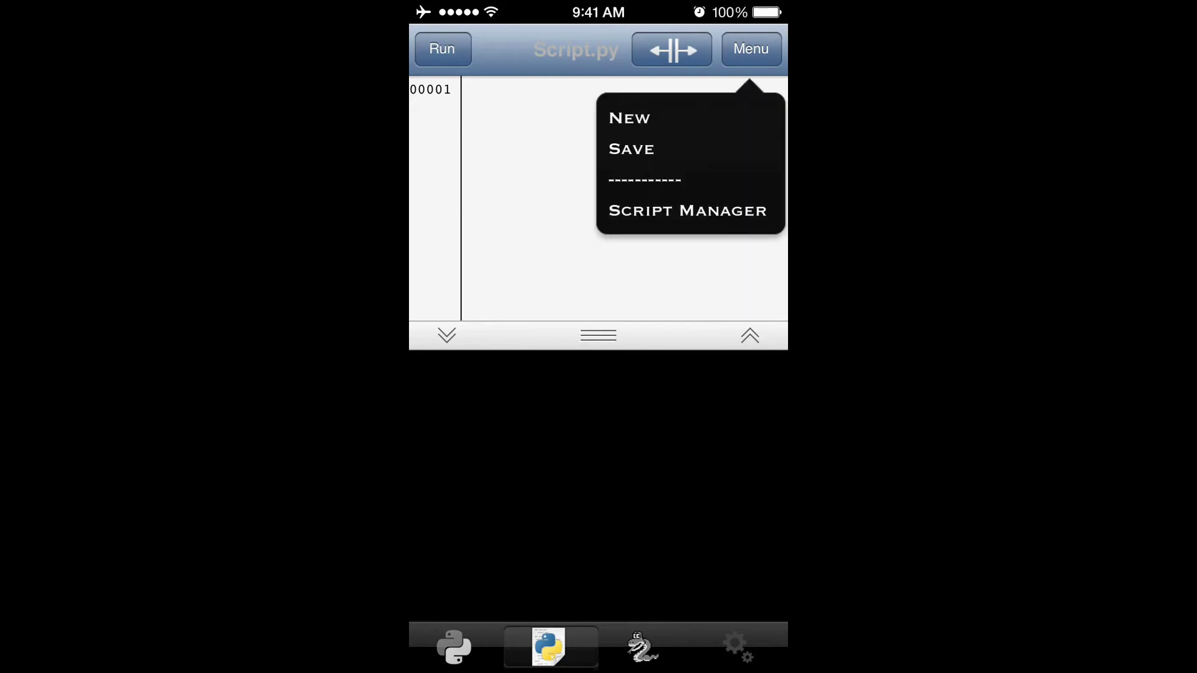
Step: Create a new script named helloworld.py and save it into User Scripts
left_click(630, 118)
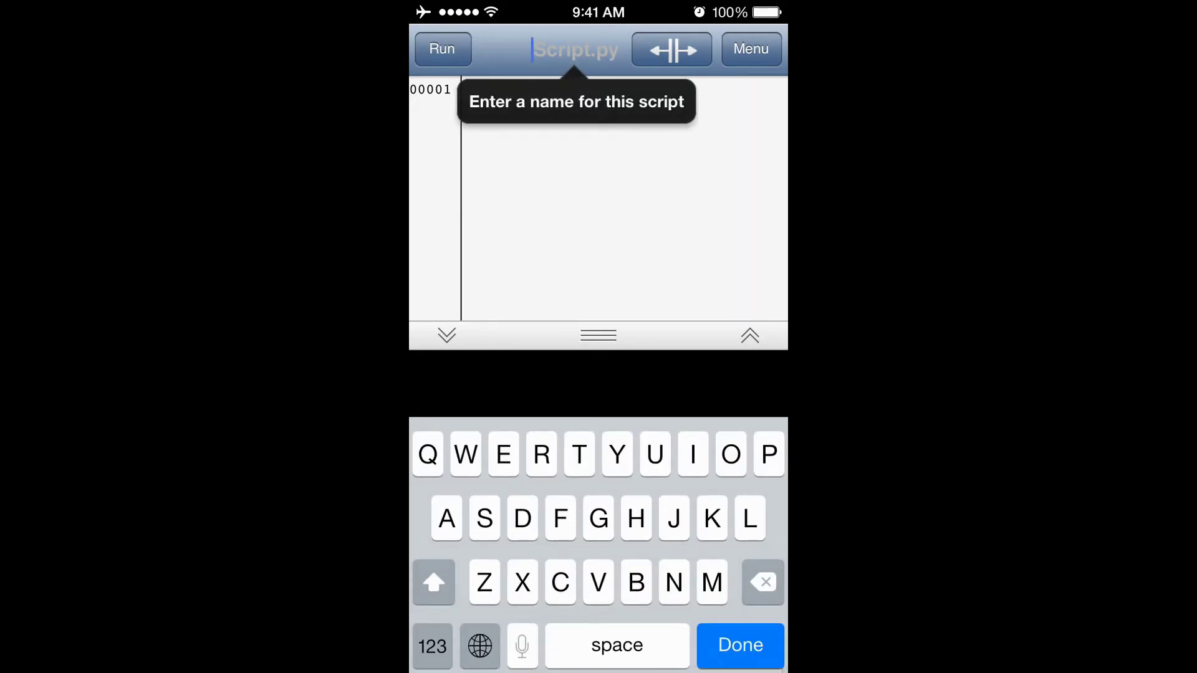
type("h")
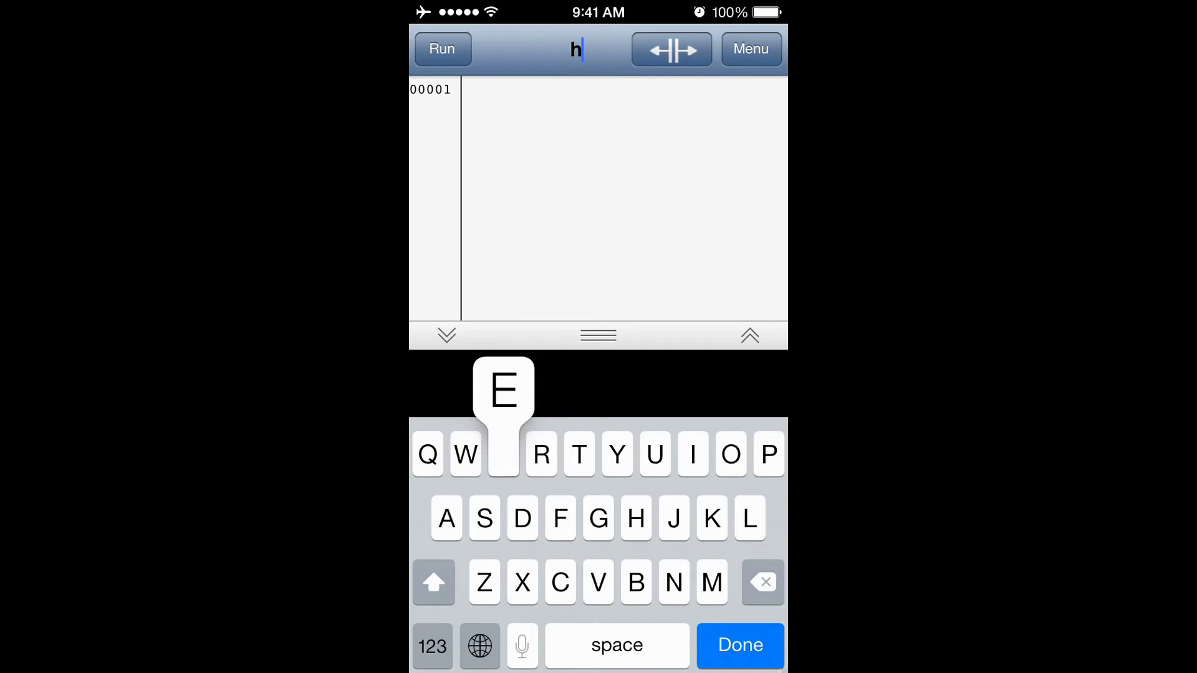
type("ellow")
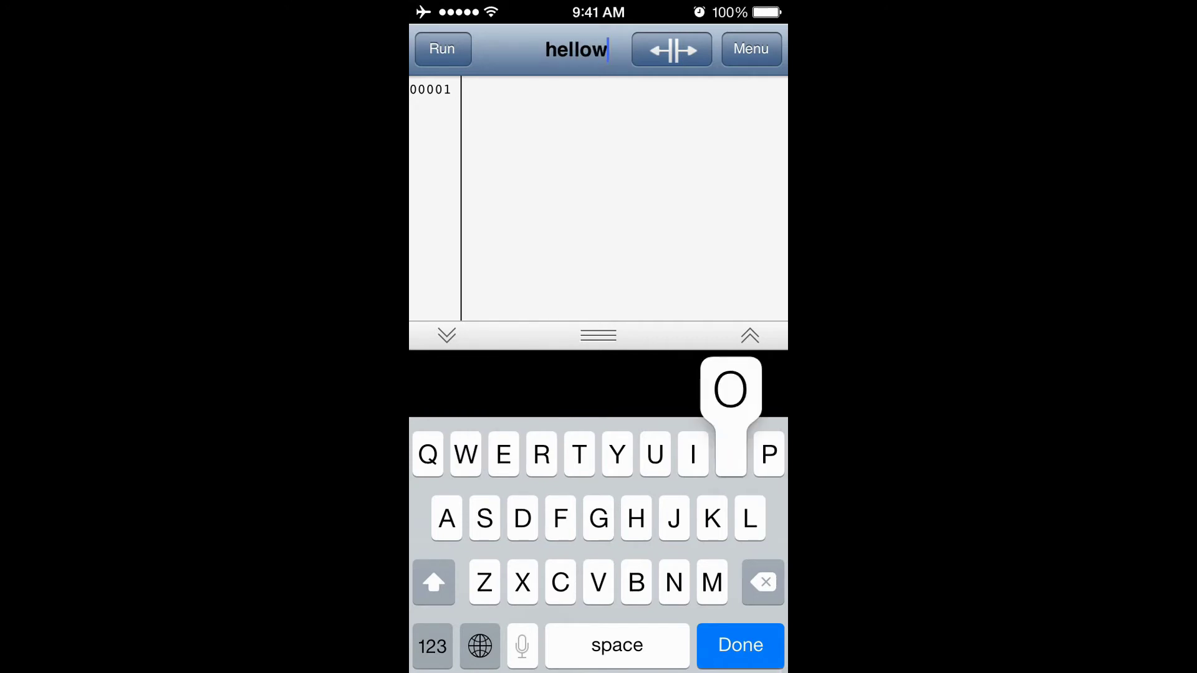
type("orld")
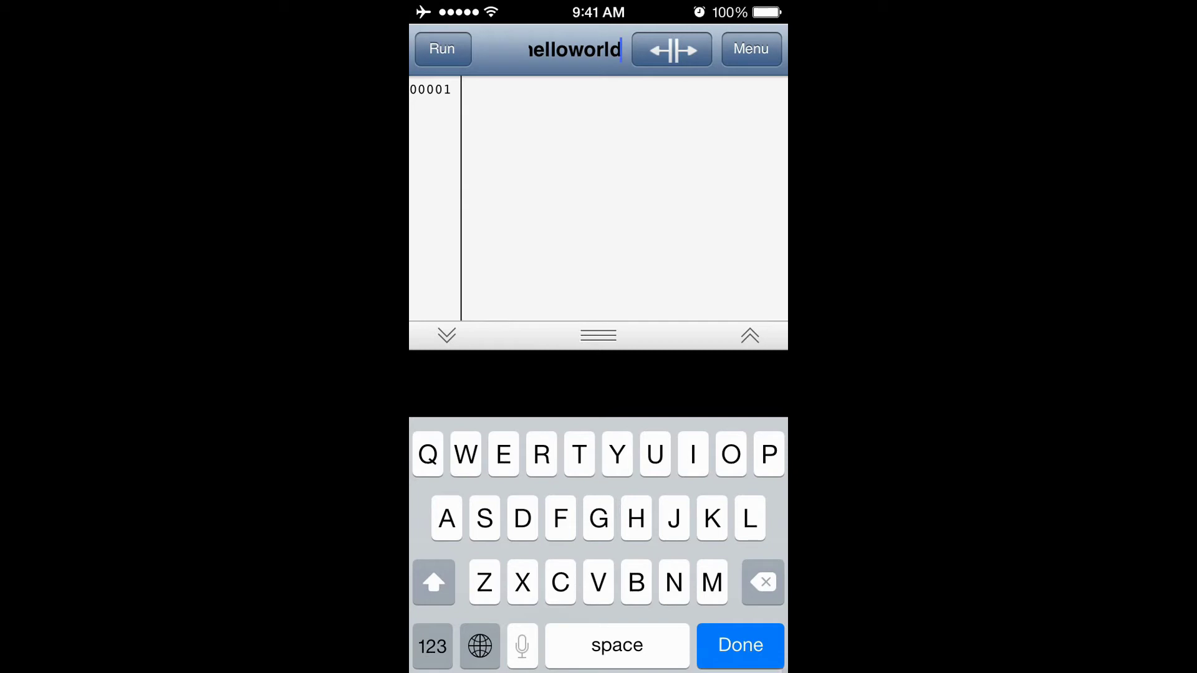
left_click(432, 645)
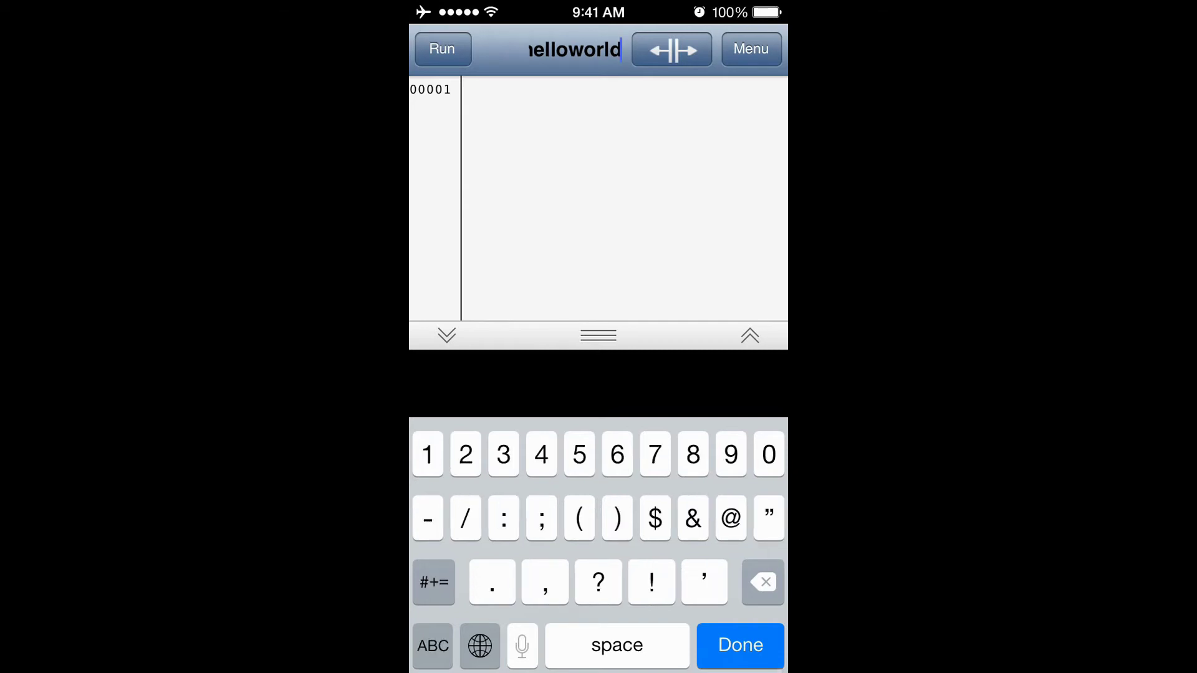
type(".")
left_click(433, 645)
type("py")
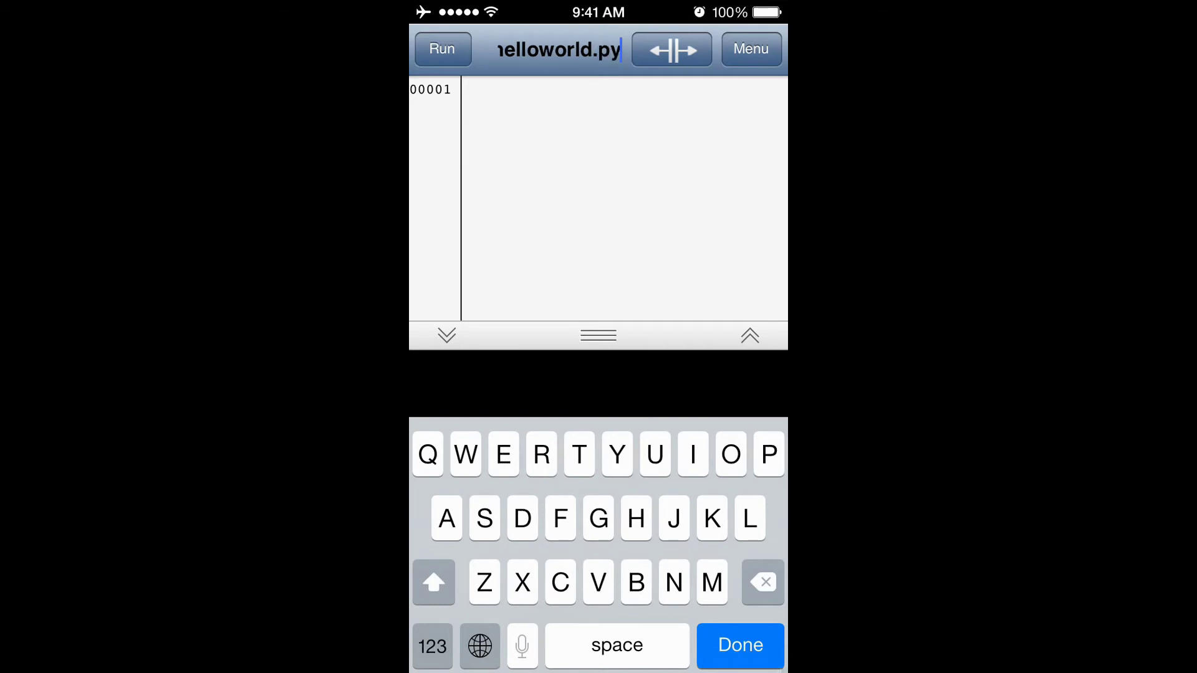
left_click(741, 646)
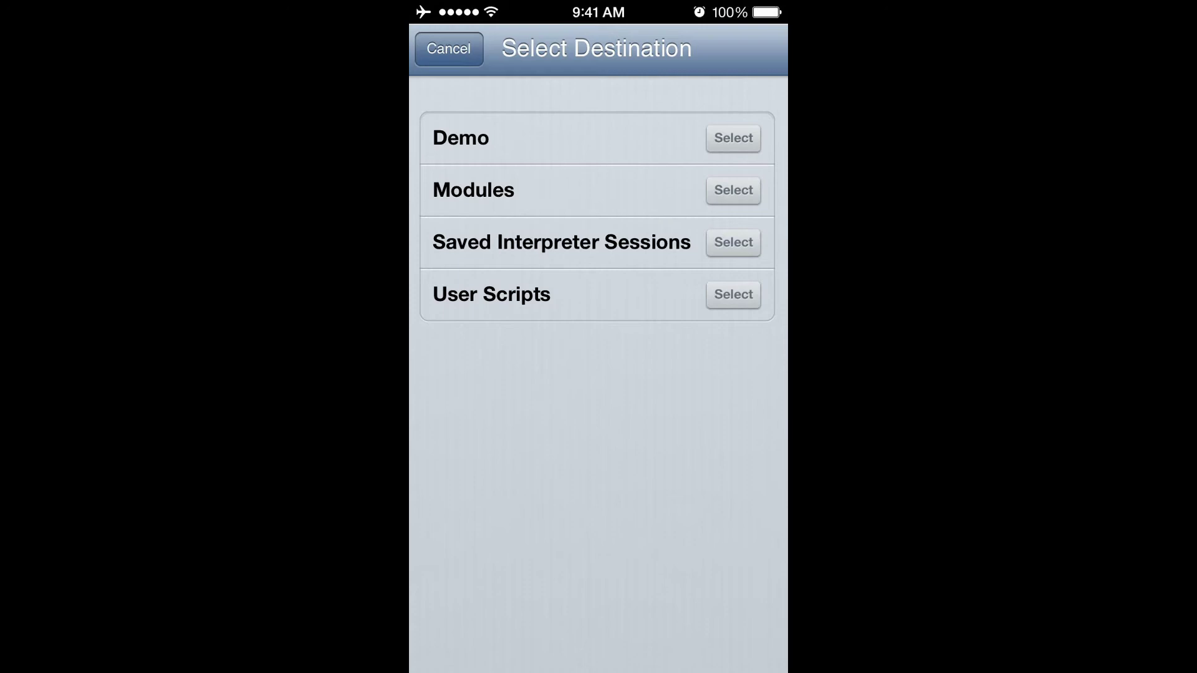
left_click(733, 294)
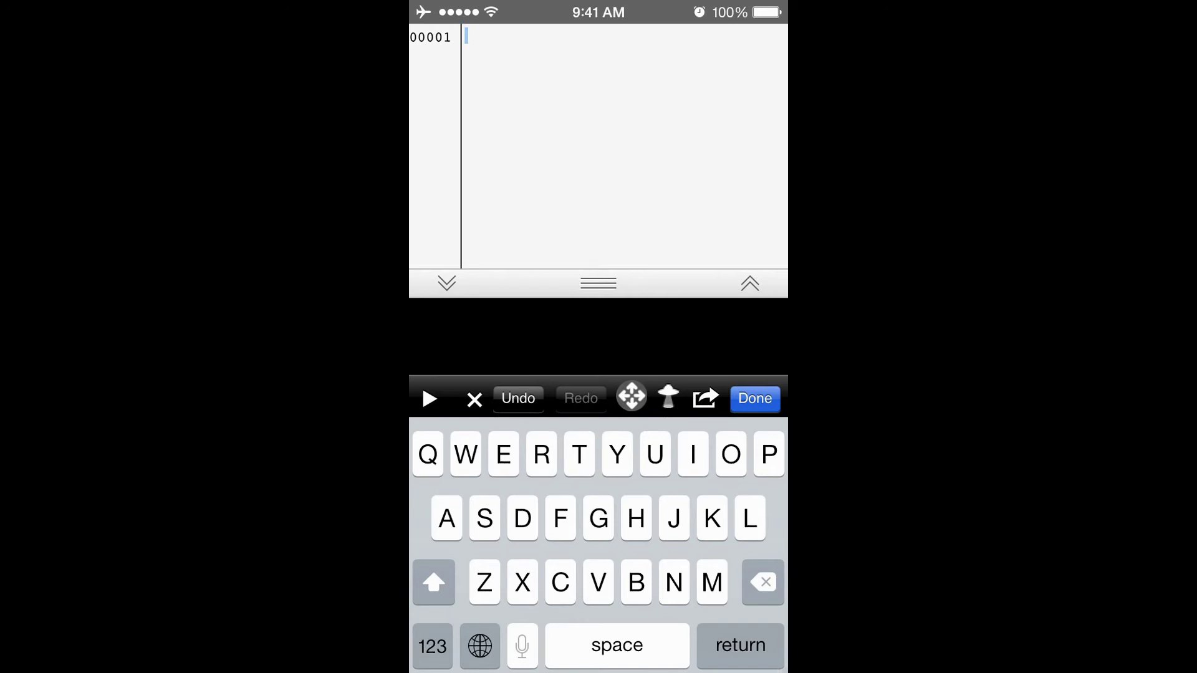
Step: Write the shebang line #!/usr/bin/python on line 1
left_click(432, 645)
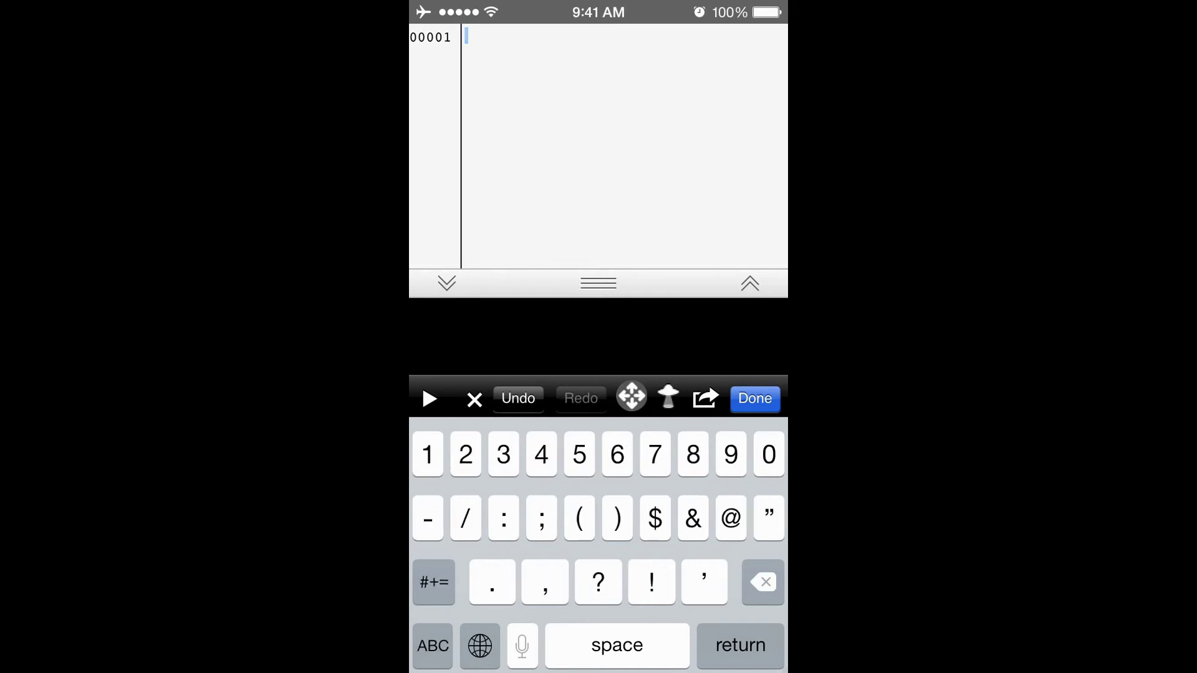
left_click(434, 581)
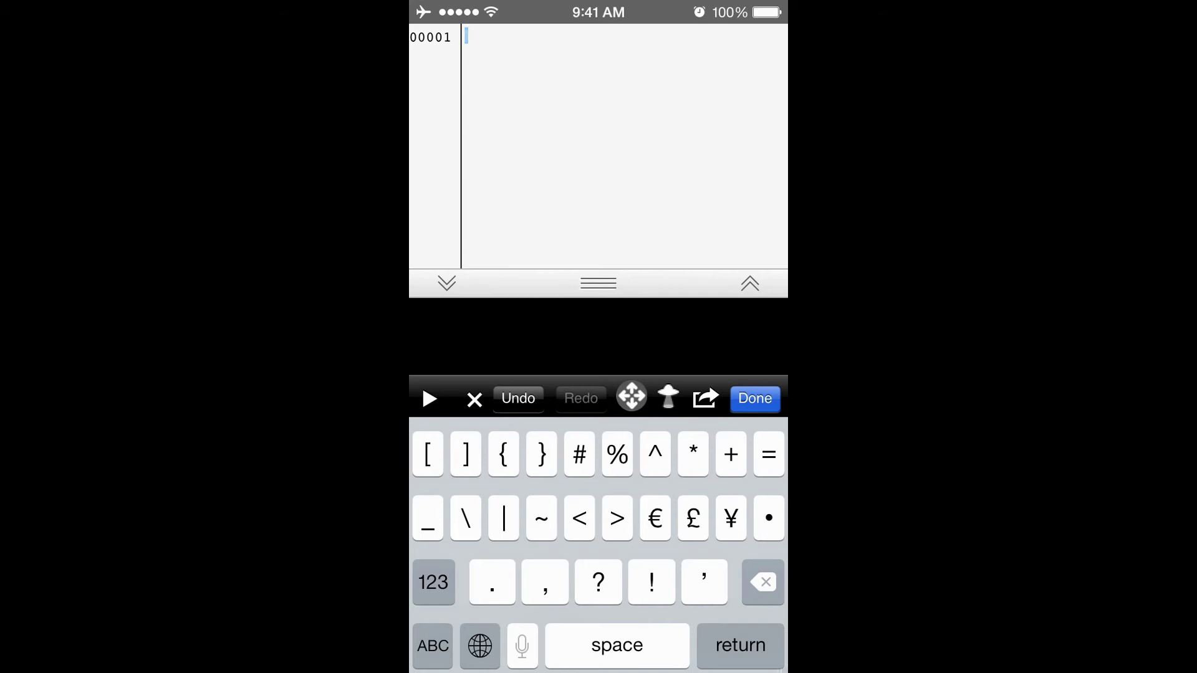
left_click(433, 645)
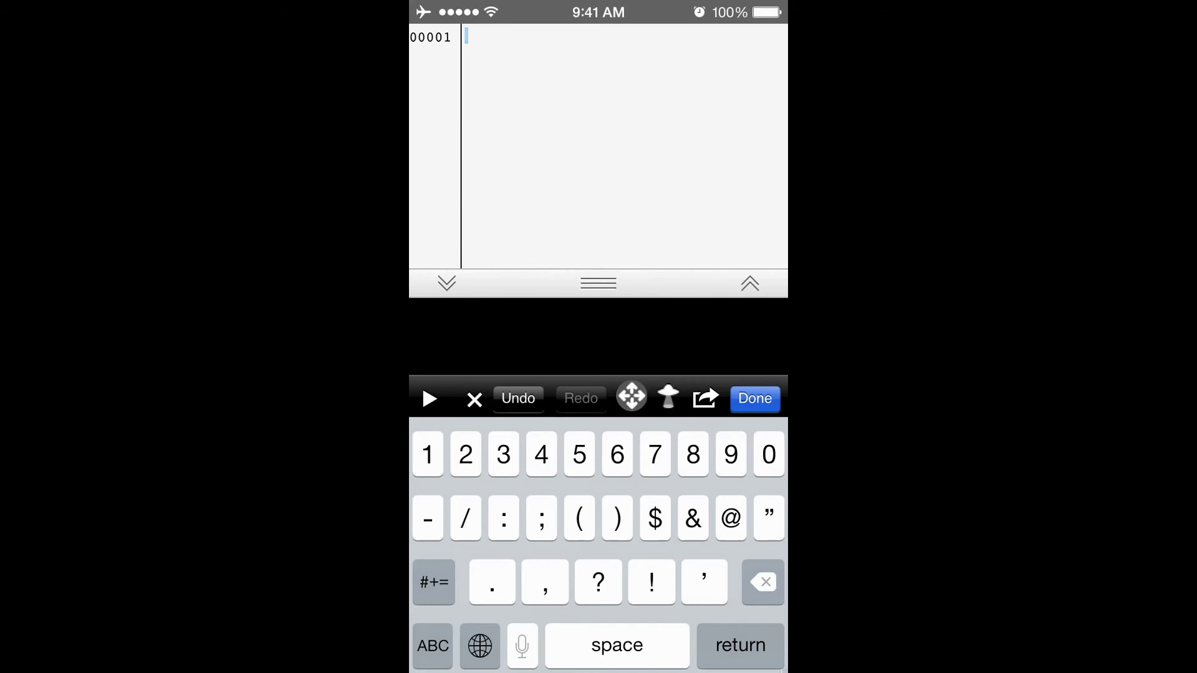
left_click(433, 645)
left_click(434, 581)
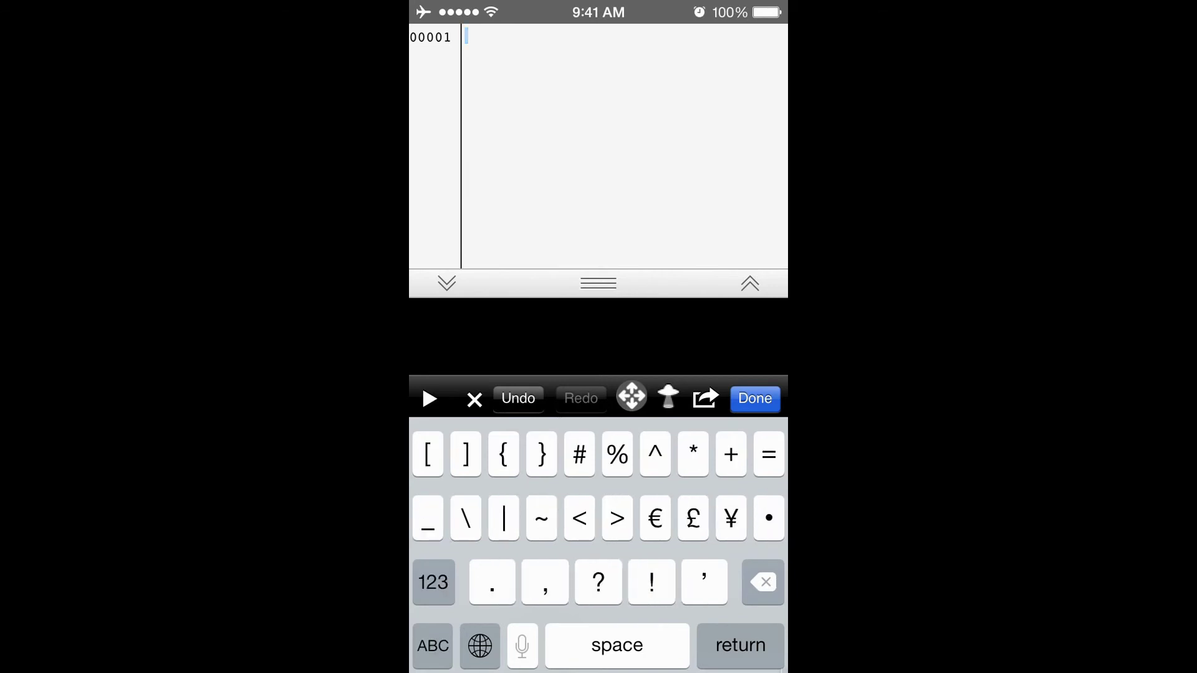
left_click(580, 454)
type("#!")
left_click(651, 582)
left_click(433, 581)
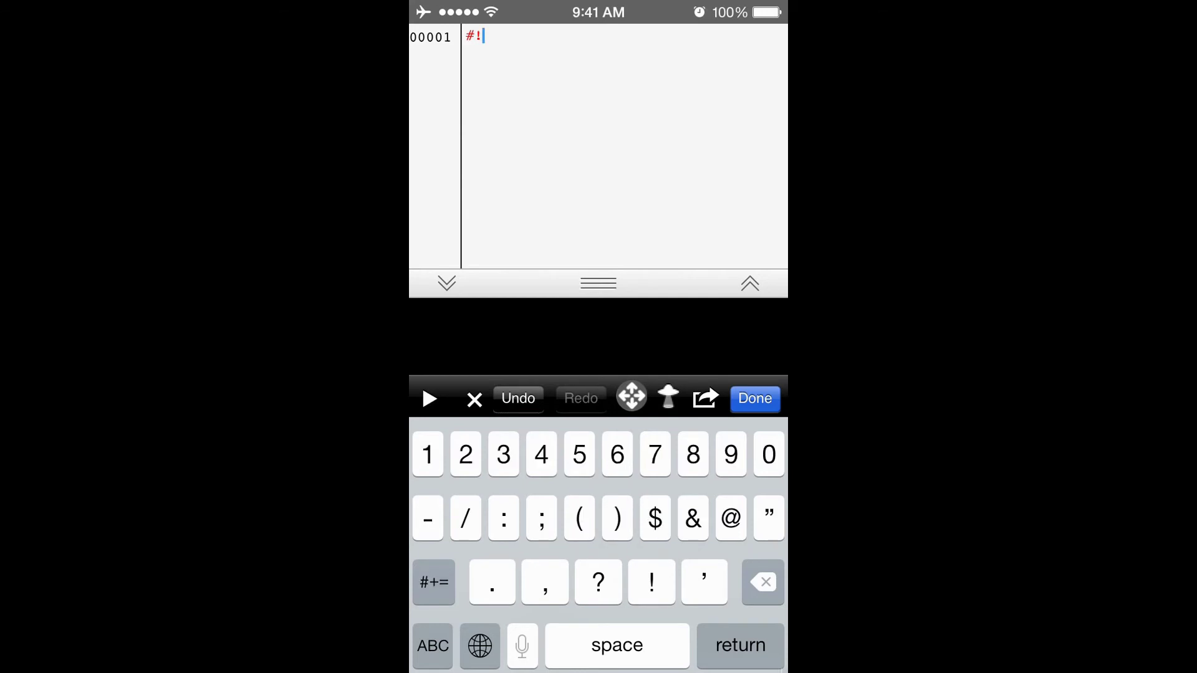
left_click(465, 518)
left_click(433, 645)
left_click(654, 453)
left_click(485, 519)
left_click(541, 453)
left_click(434, 646)
left_click(466, 518)
left_click(432, 645)
left_click(636, 582)
left_click(693, 454)
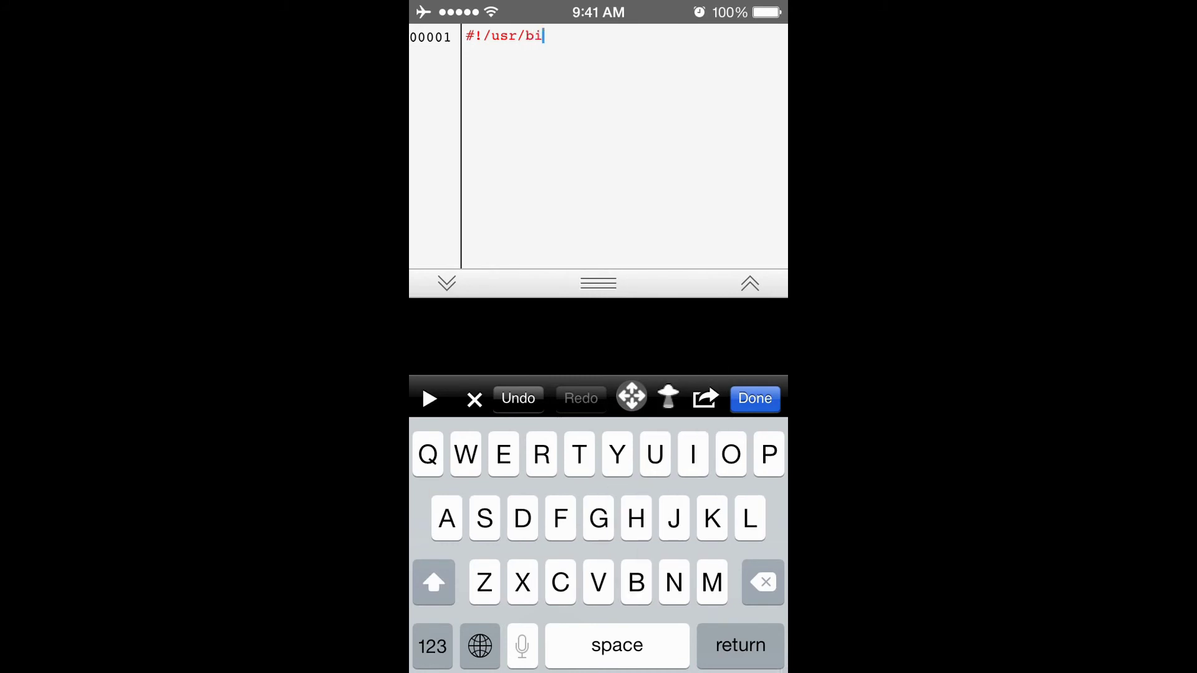
left_click(673, 581)
left_click(433, 645)
left_click(467, 518)
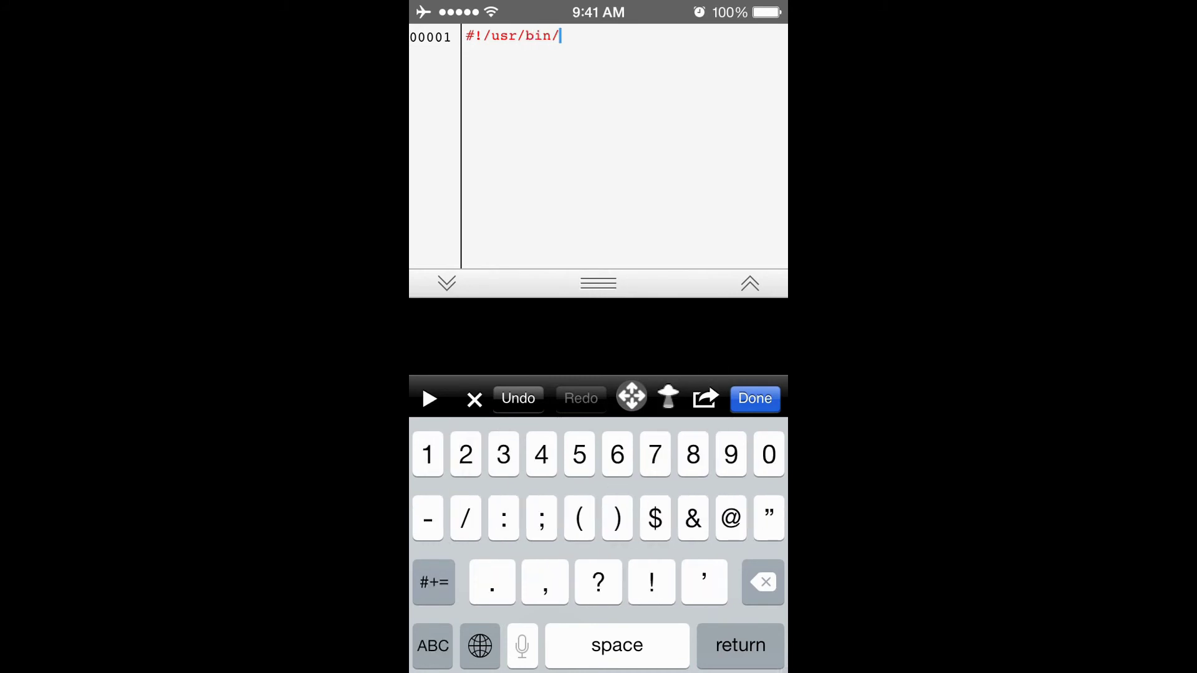
left_click(432, 645)
left_click(769, 453)
type("py")
left_click(616, 453)
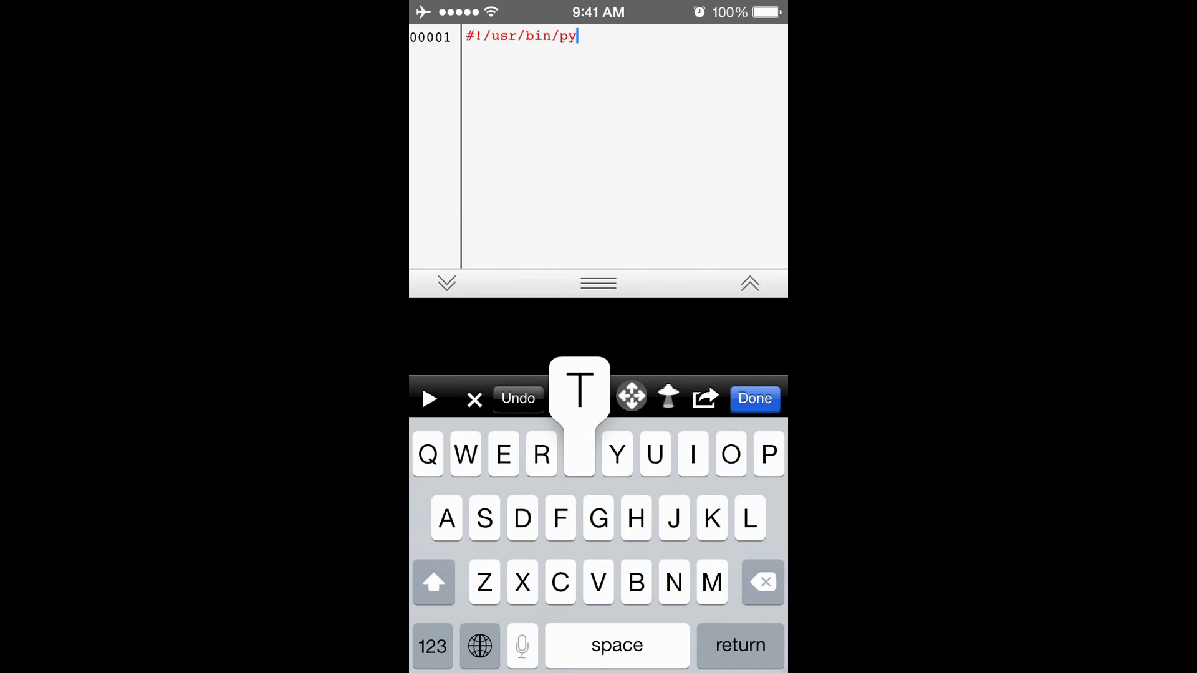
left_click(579, 453)
left_click(636, 518)
left_click(731, 453)
left_click(673, 582)
Step: Add print "Hello World!" after a blank line and run the script
left_click(740, 645)
left_click(741, 645)
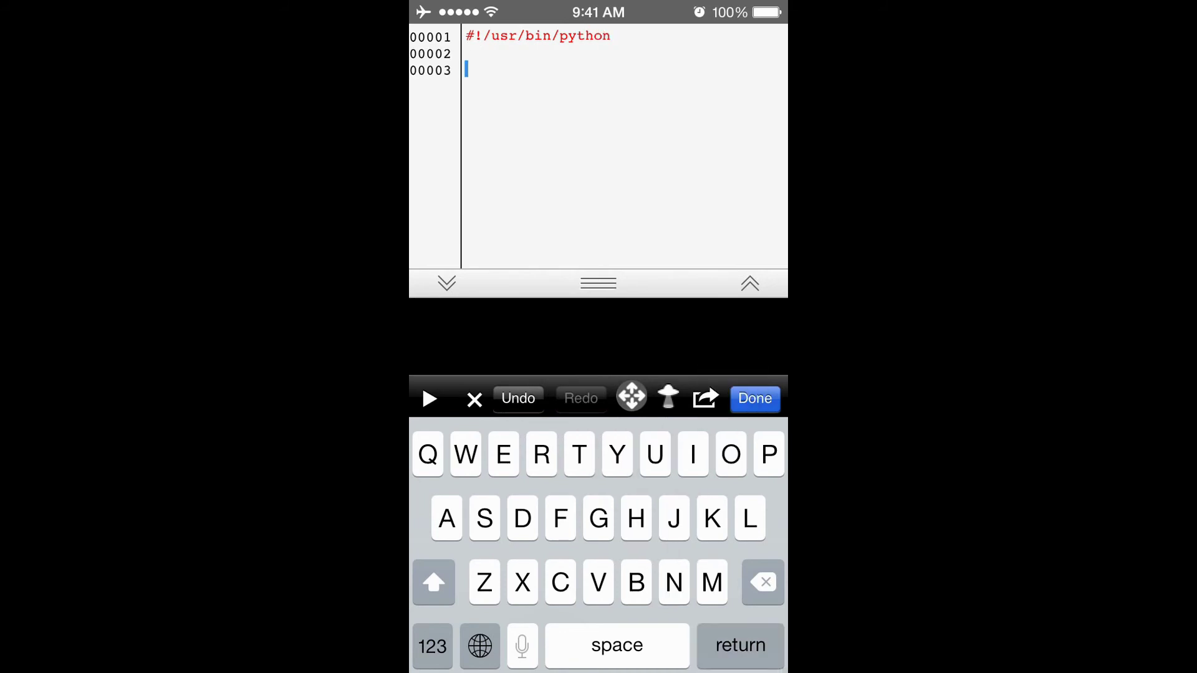
left_click(769, 454)
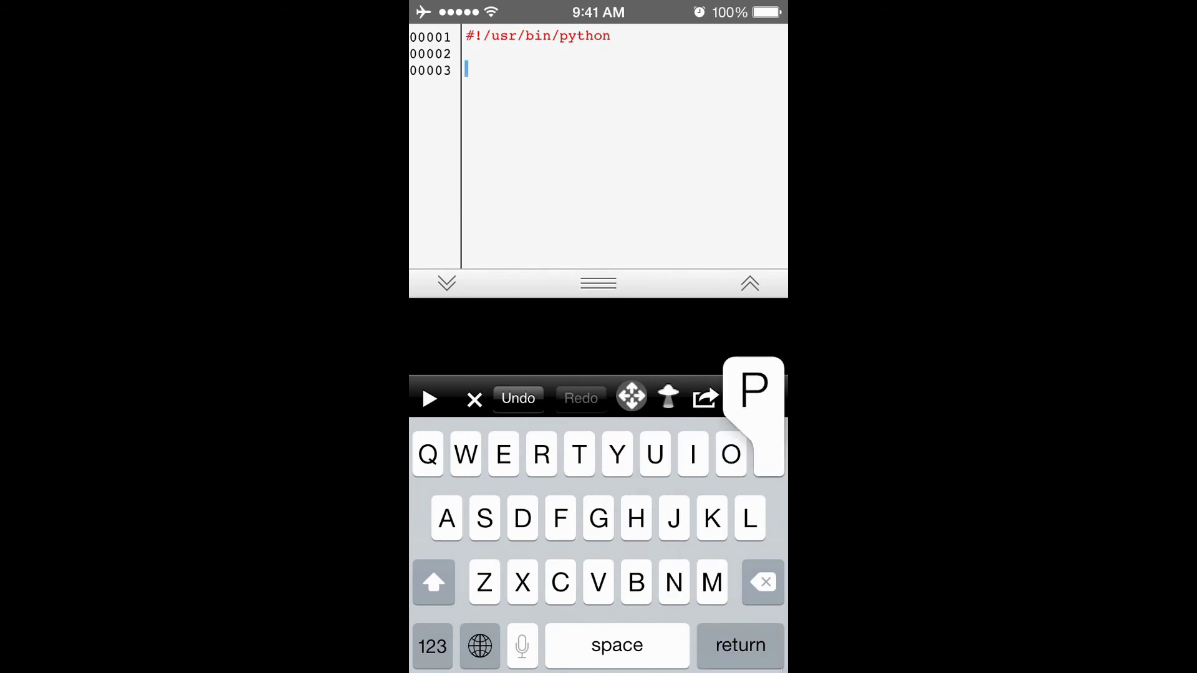
type("pri")
left_click(540, 454)
left_click(692, 454)
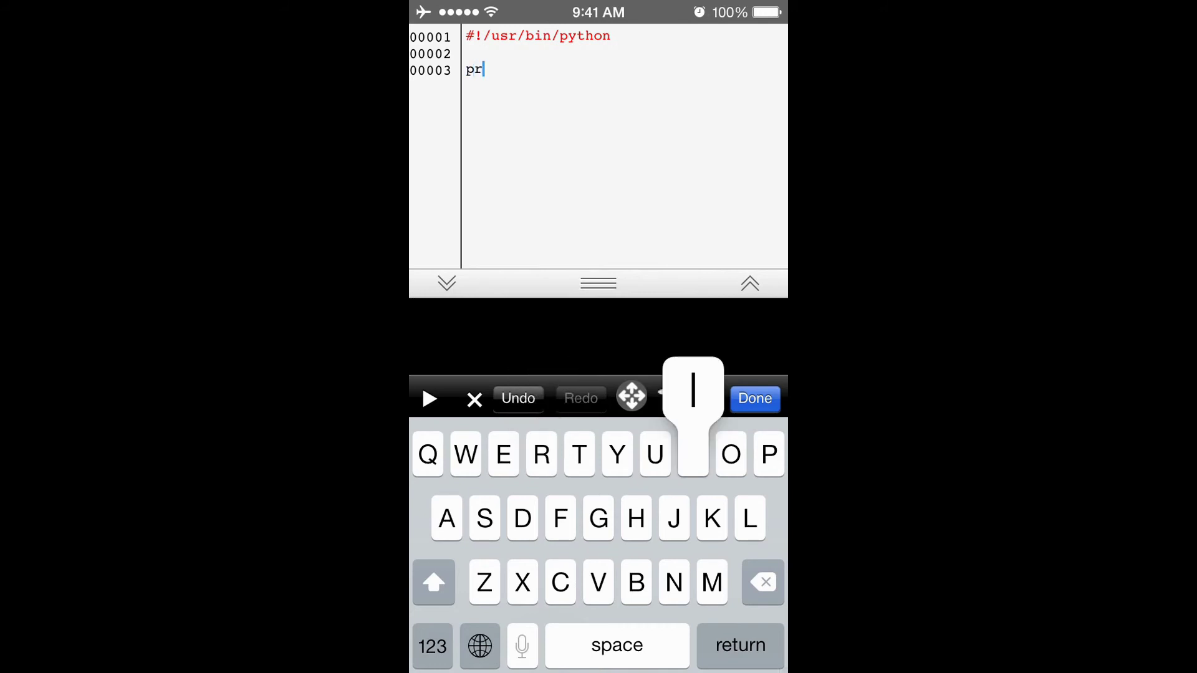
left_click(674, 518)
left_click(579, 453)
type("nt \"")
left_click(618, 645)
left_click(433, 645)
left_click(752, 454)
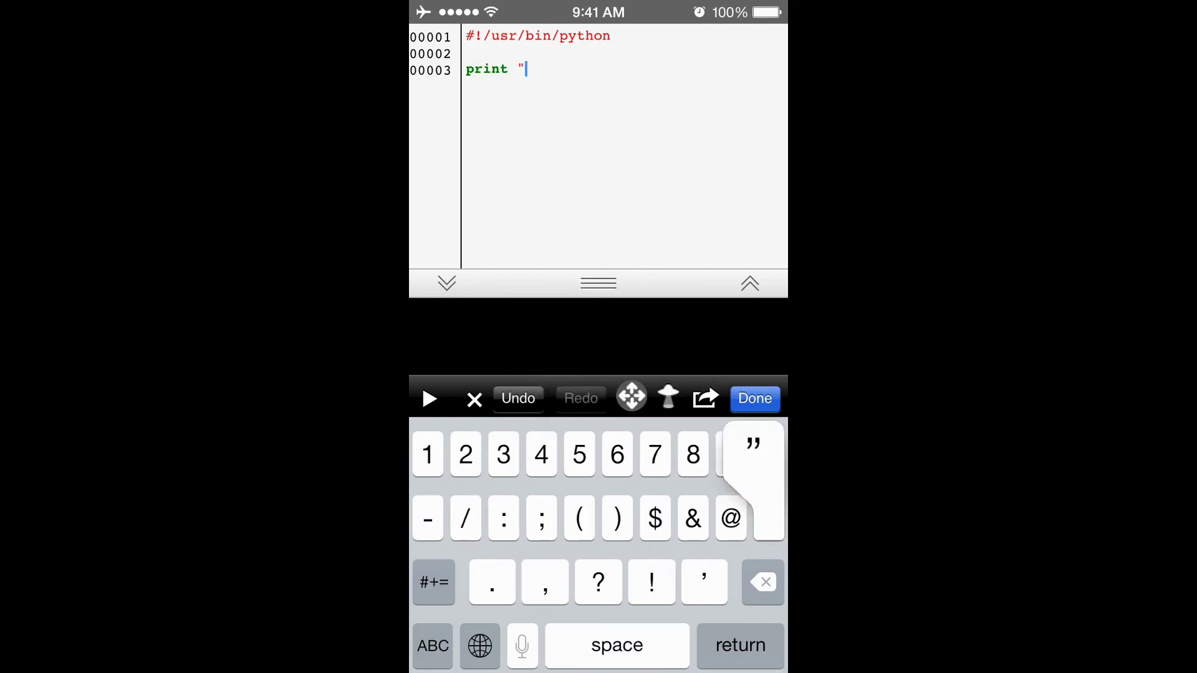
left_click(433, 646)
left_click(434, 581)
left_click(636, 517)
left_click(503, 453)
type("He")
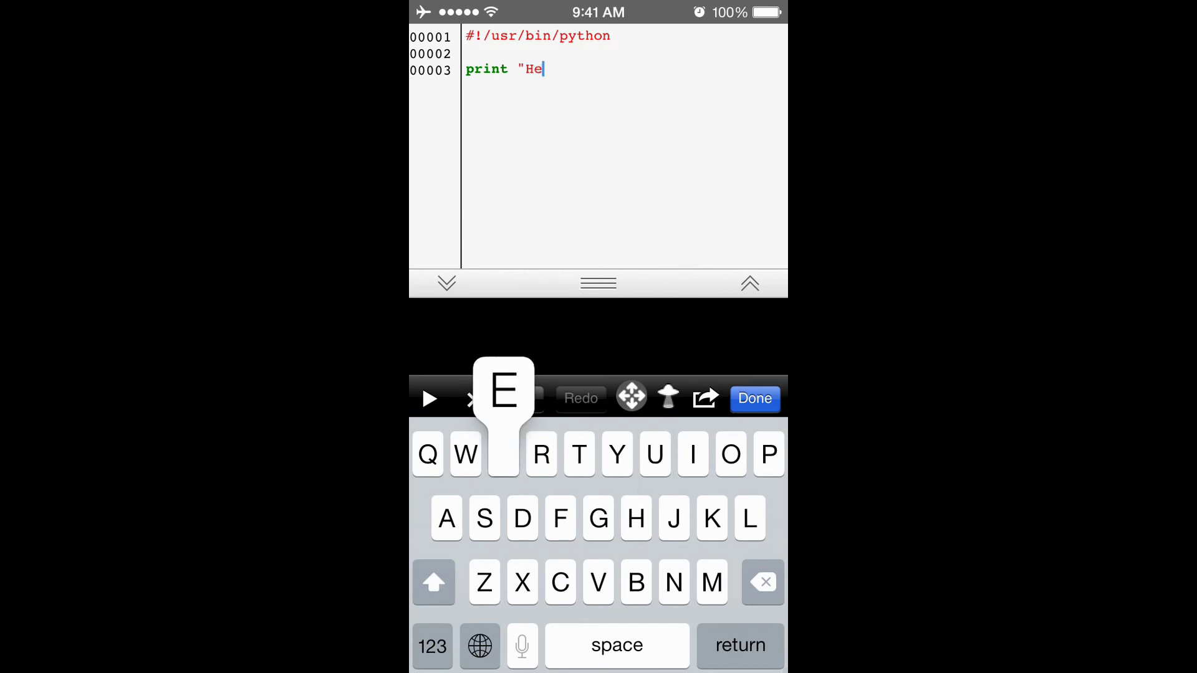
left_click(749, 517)
left_click(749, 517)
left_click(730, 454)
left_click(617, 645)
left_click(433, 581)
left_click(465, 454)
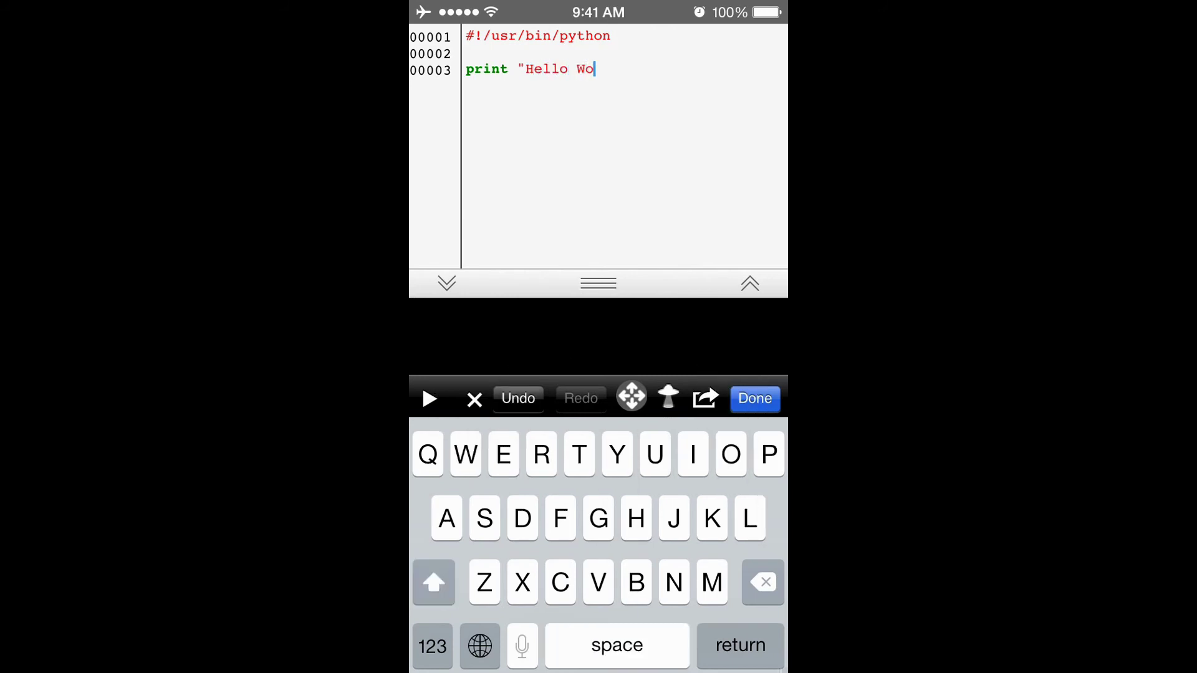
left_click(540, 454)
left_click(749, 519)
left_click(522, 518)
left_click(433, 645)
left_click(651, 582)
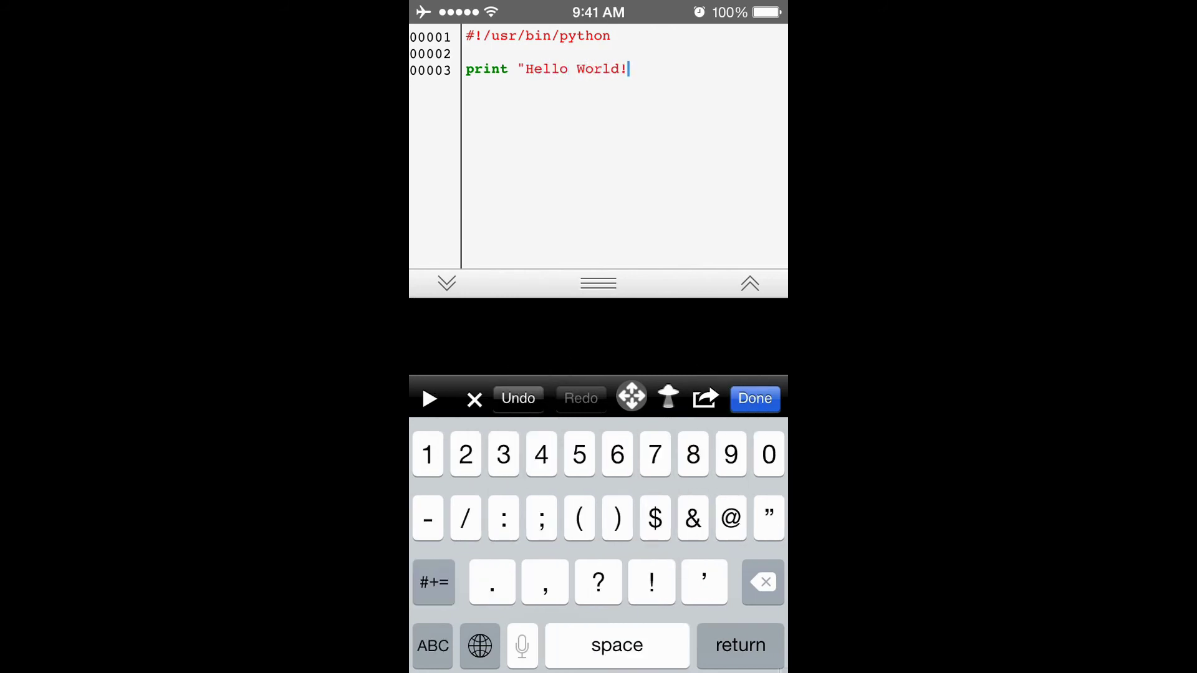
left_click(769, 518)
type("\"")
left_click(755, 399)
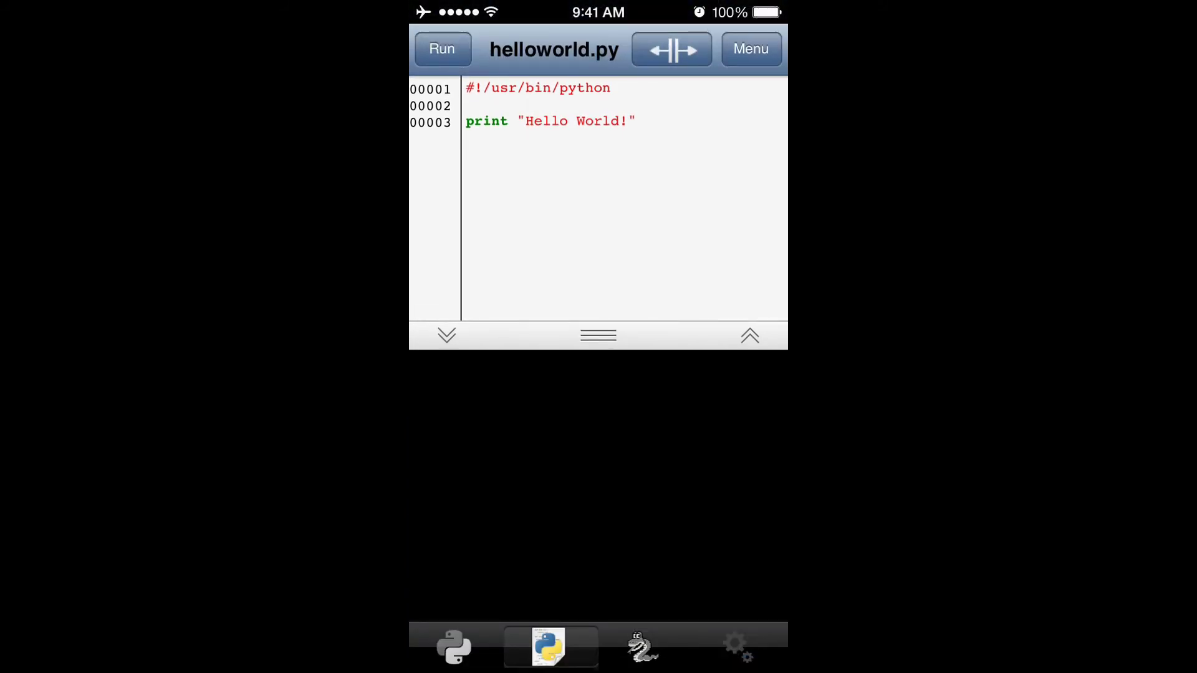
left_click(442, 49)
Step: Add a new line print "Hello Python!", removing the stray 0 after Hello
left_click(655, 121)
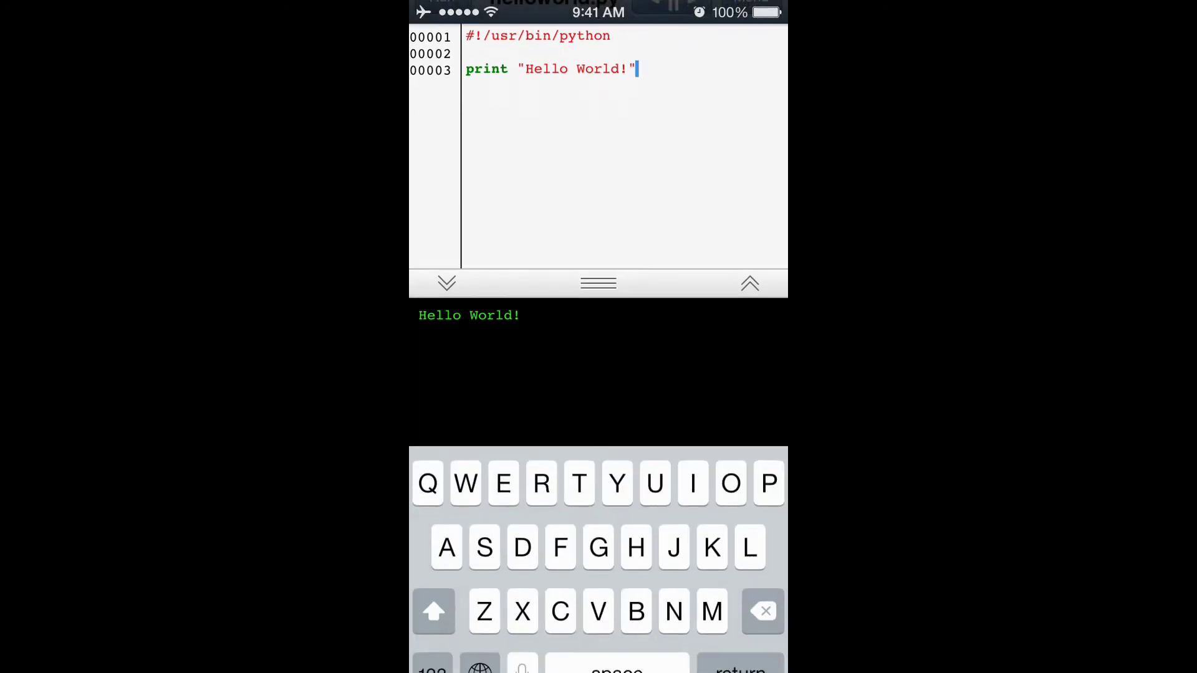
key("Return")
type("print ")
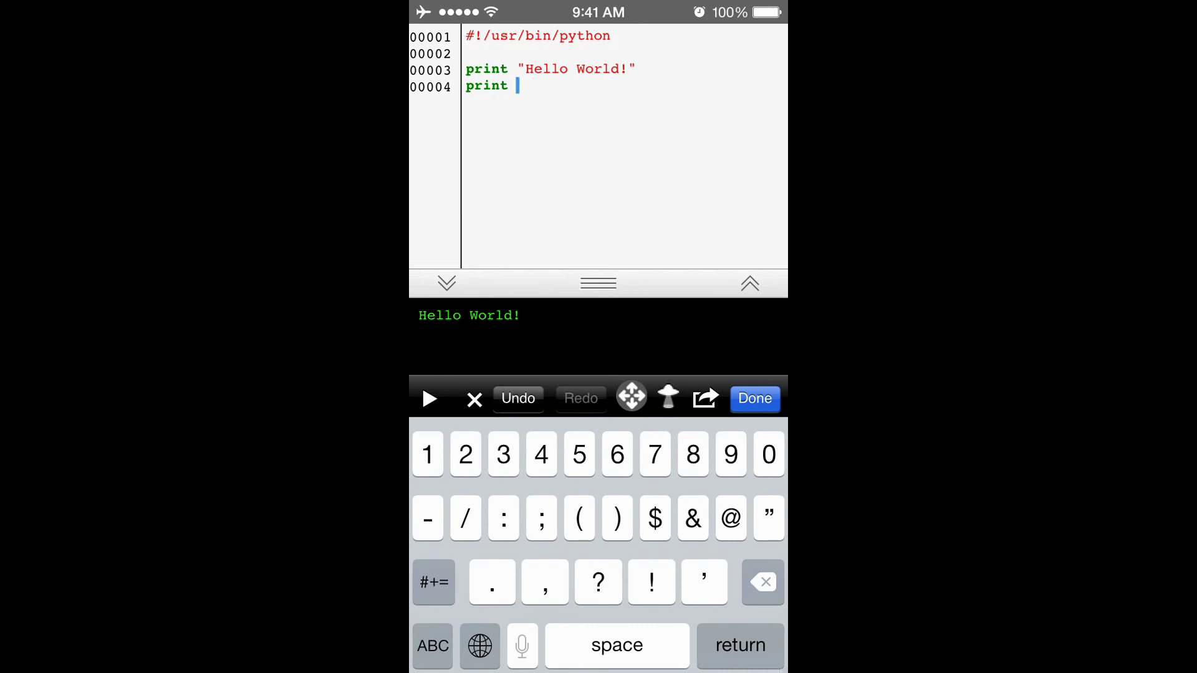
type("\"Hell")
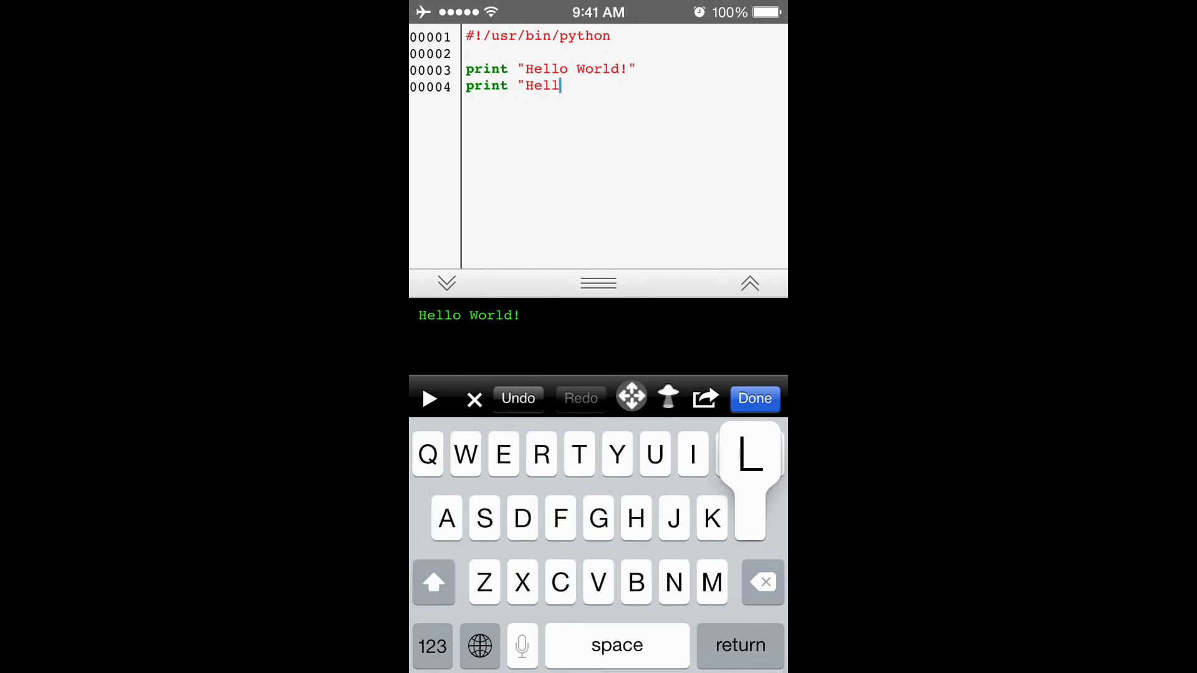
type("o 0")
key("BackSpace")
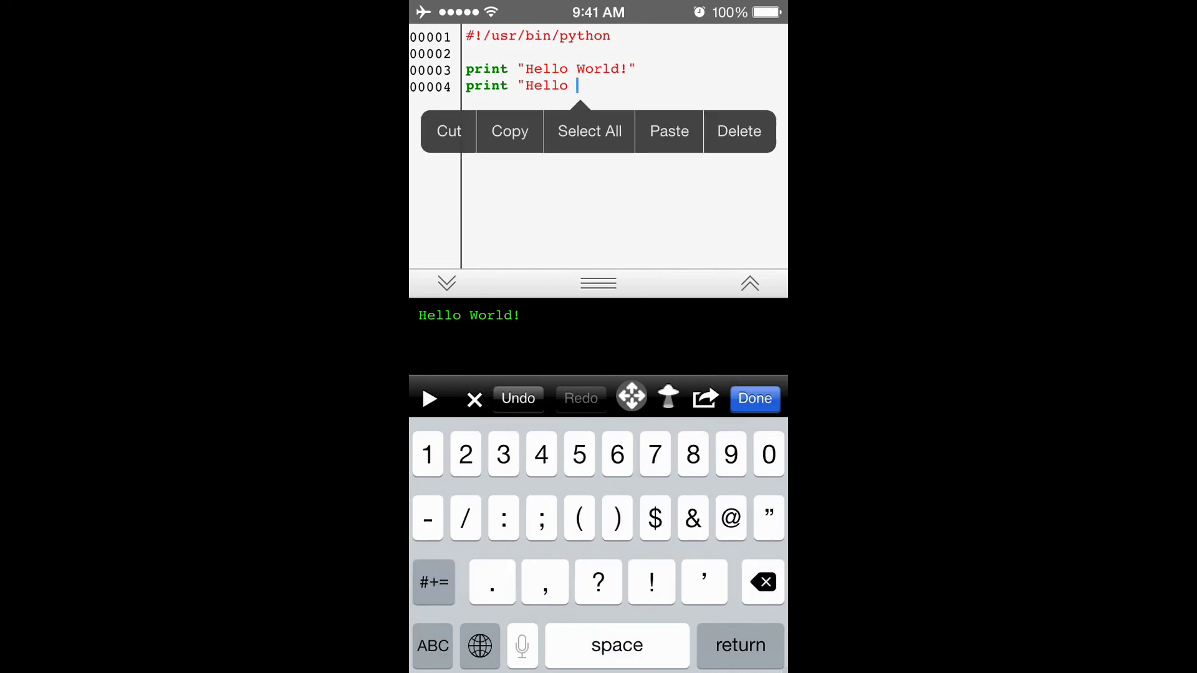
type("Py")
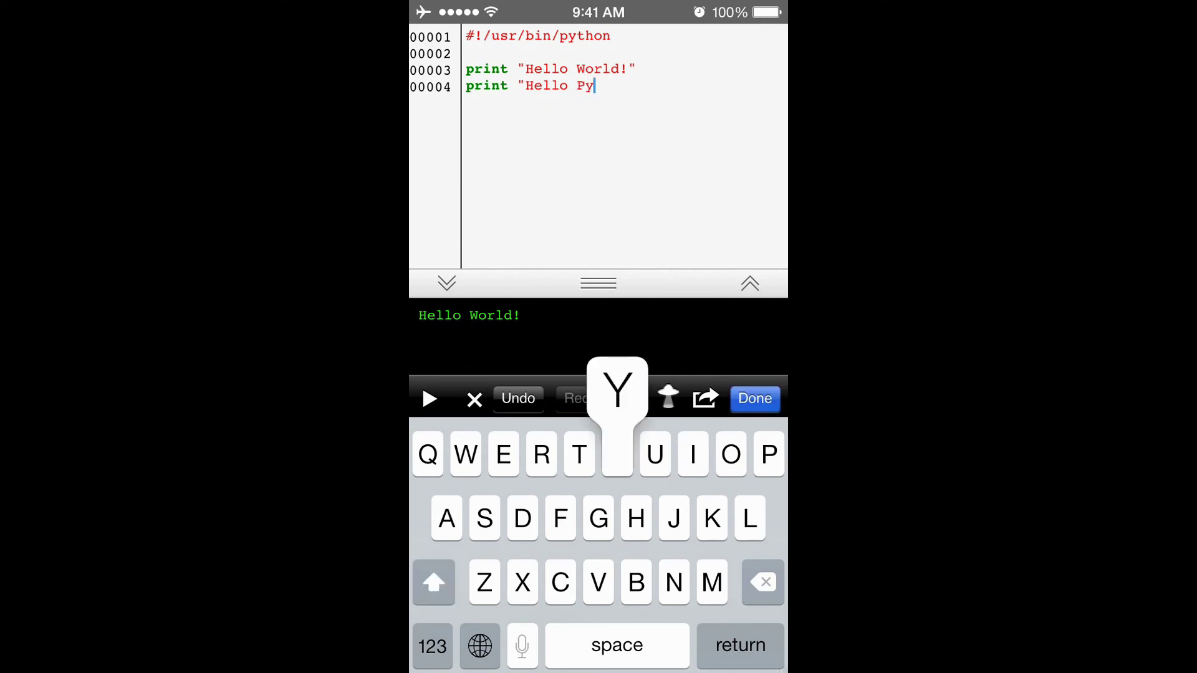
type("thon")
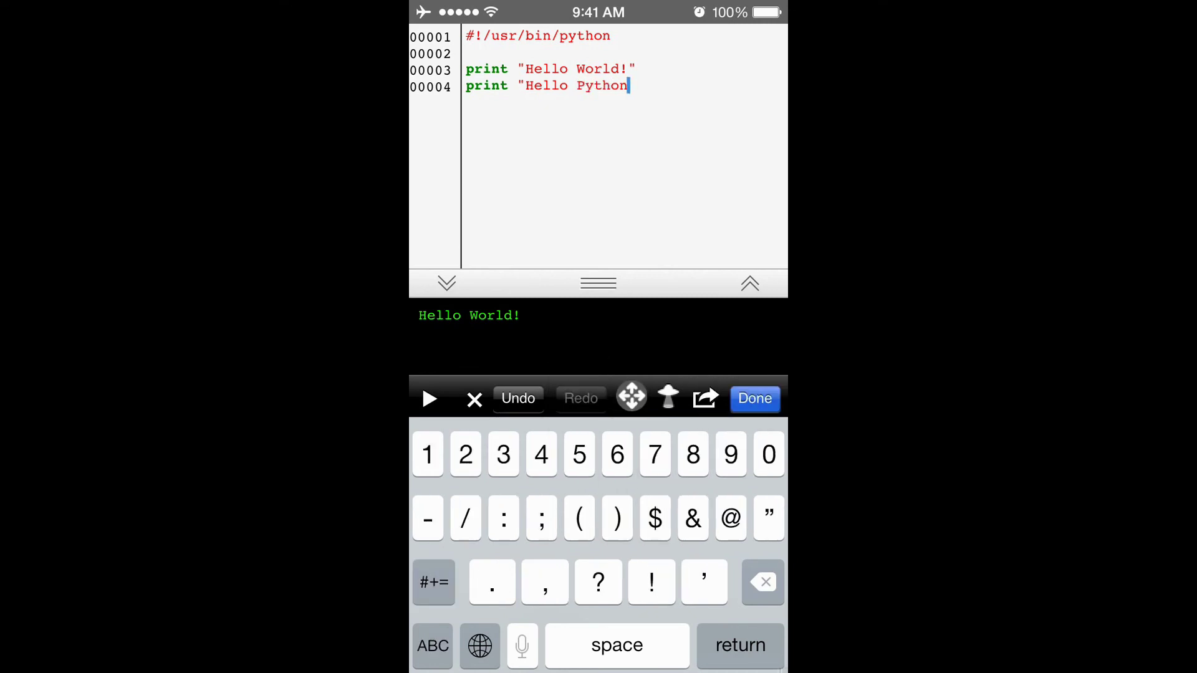
type("!\"")
left_click(754, 398)
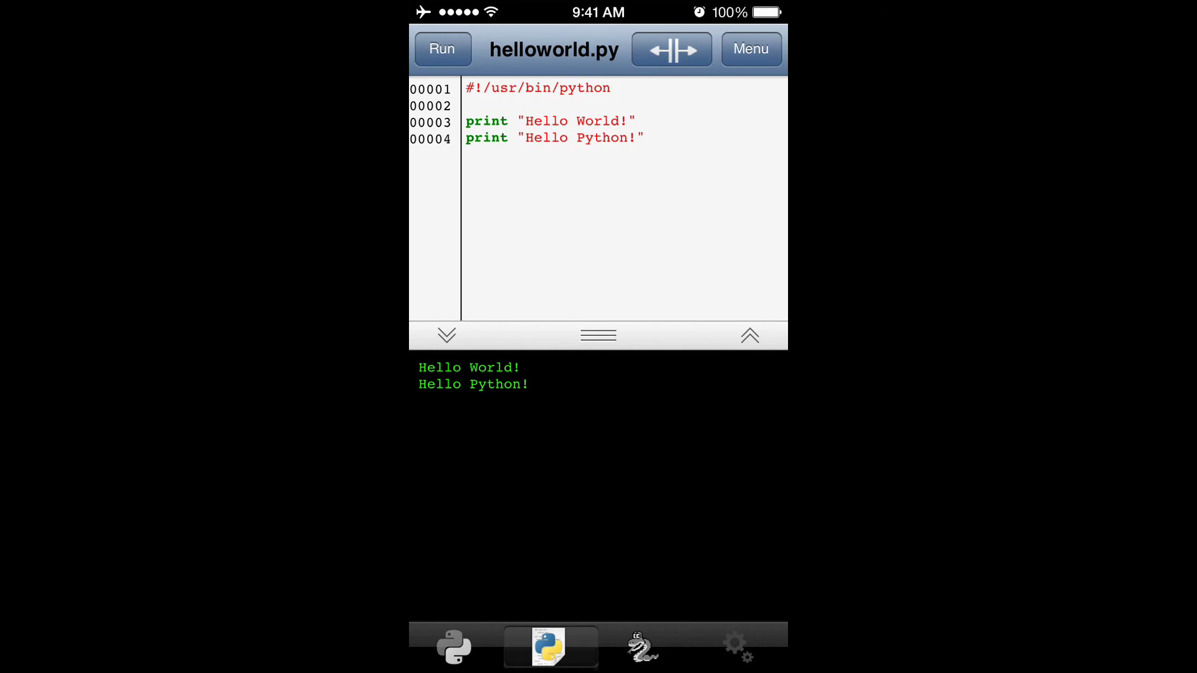
Step: Open helloworld.py from the User Scripts folder in Script Manager
left_click(750, 50)
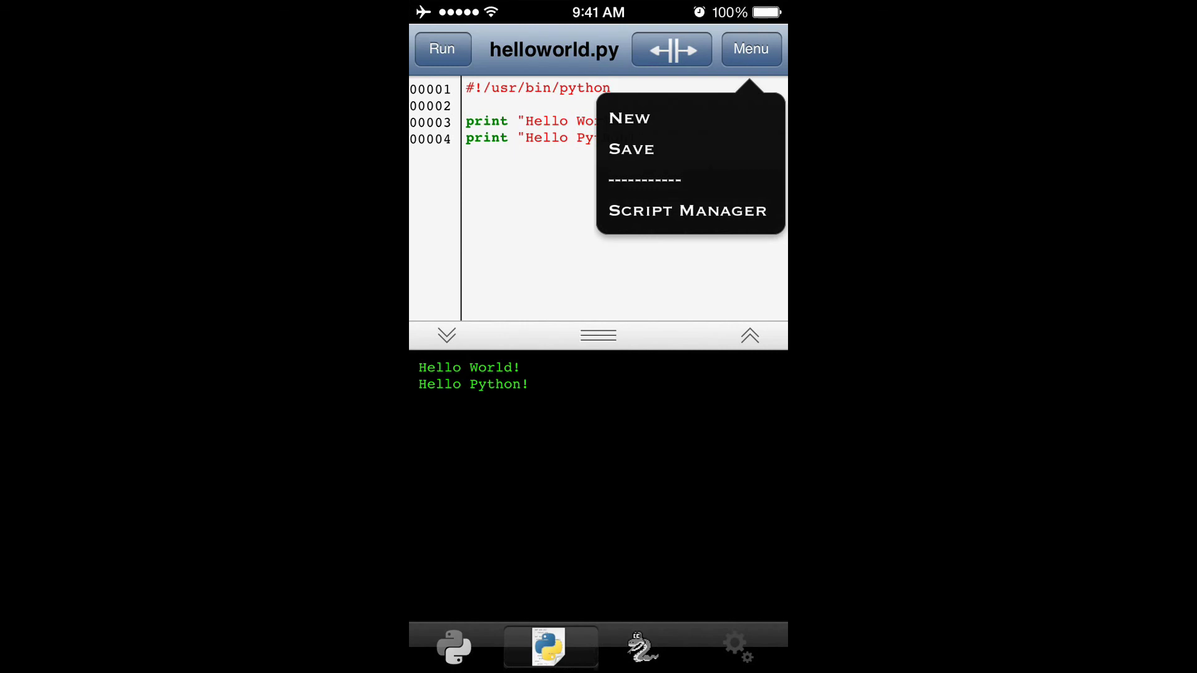
left_click(688, 211)
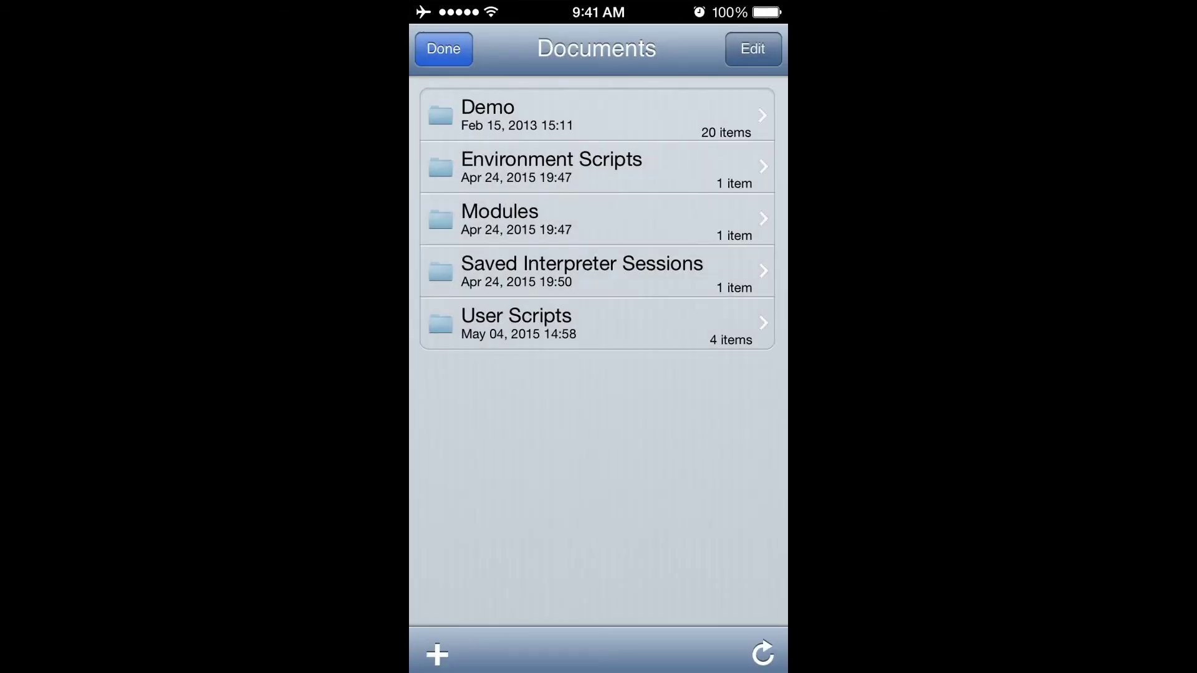
left_click(597, 324)
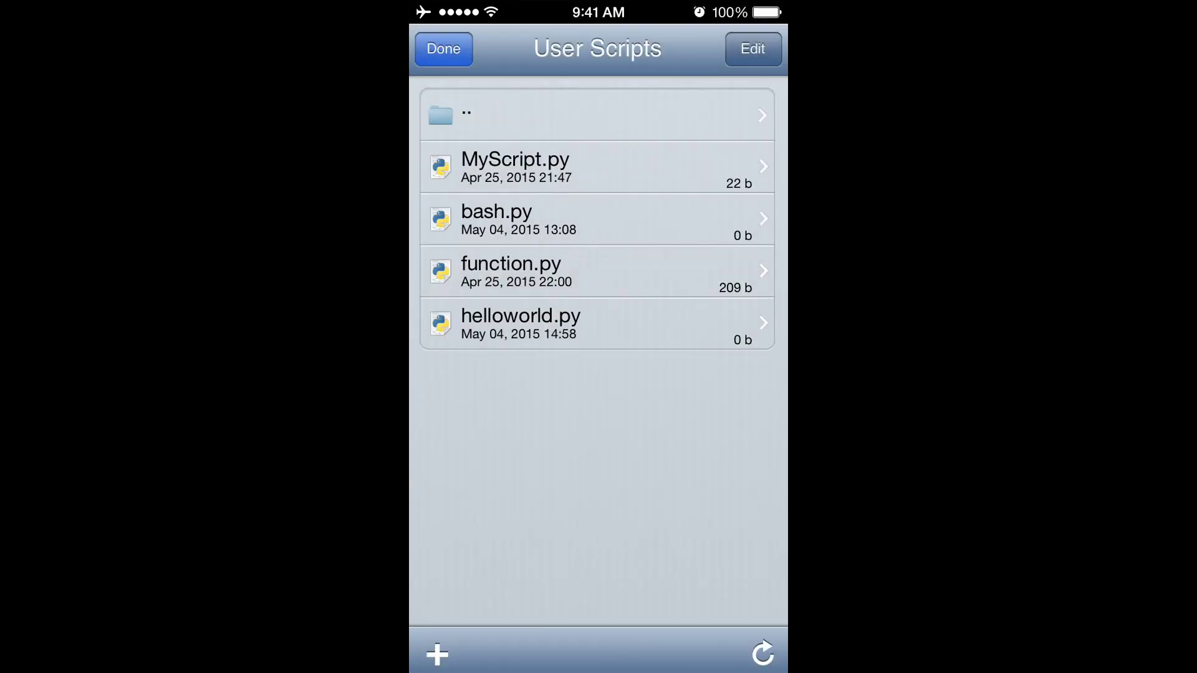
left_click(596, 324)
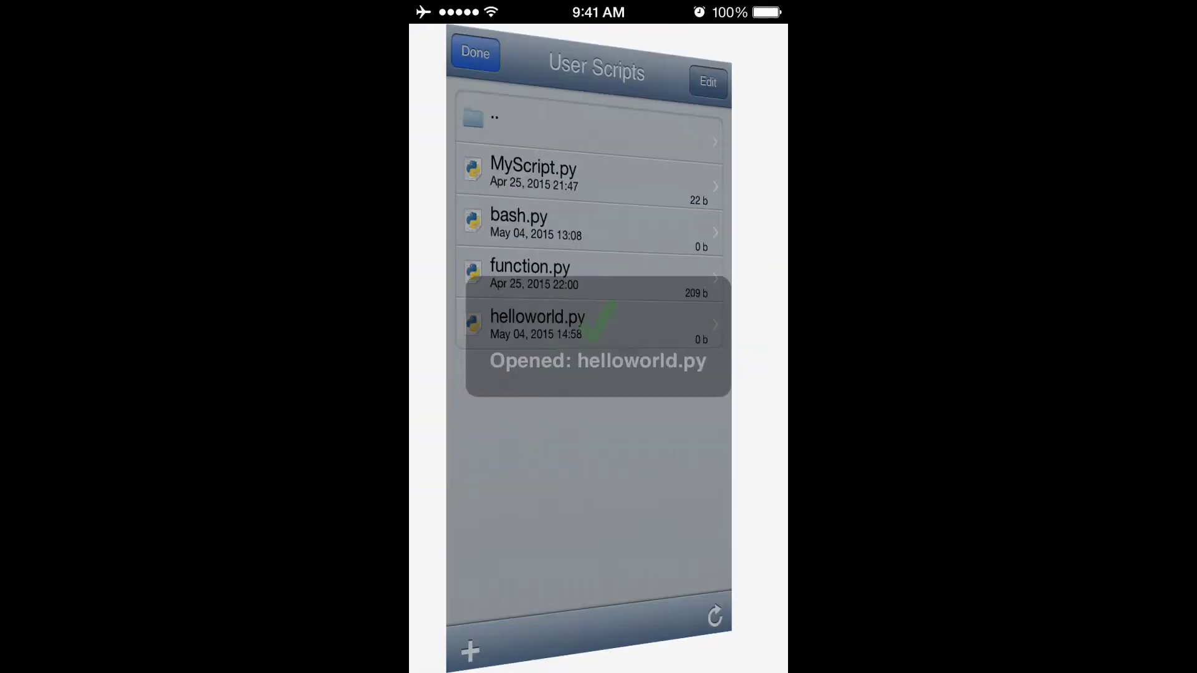